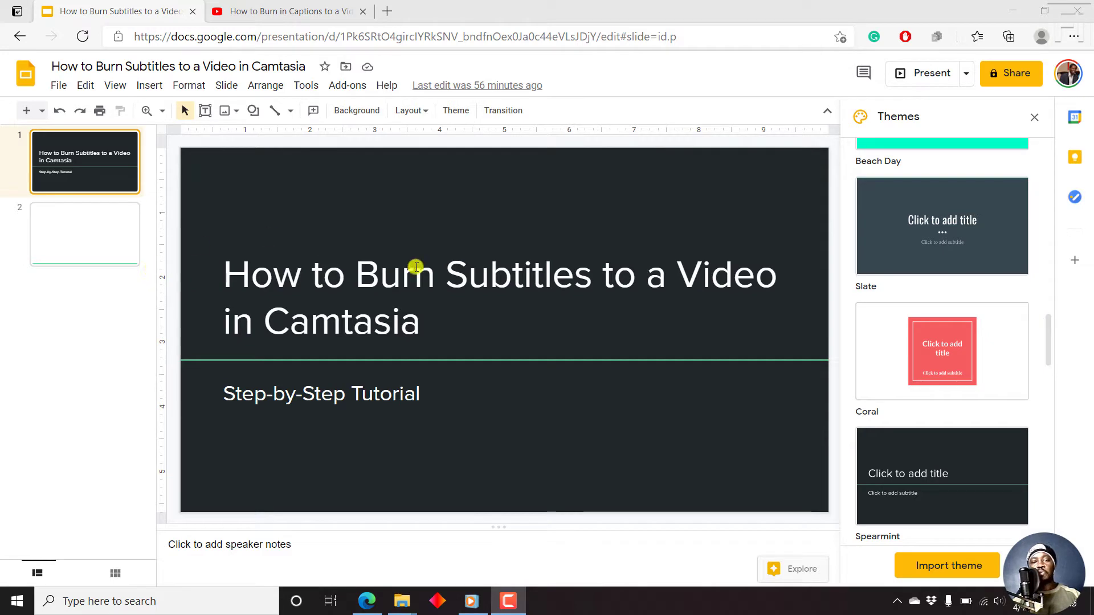
# Delete the empty title and body placeholders on slide 2, leaving it blank.
pyautogui.click(129, 235)
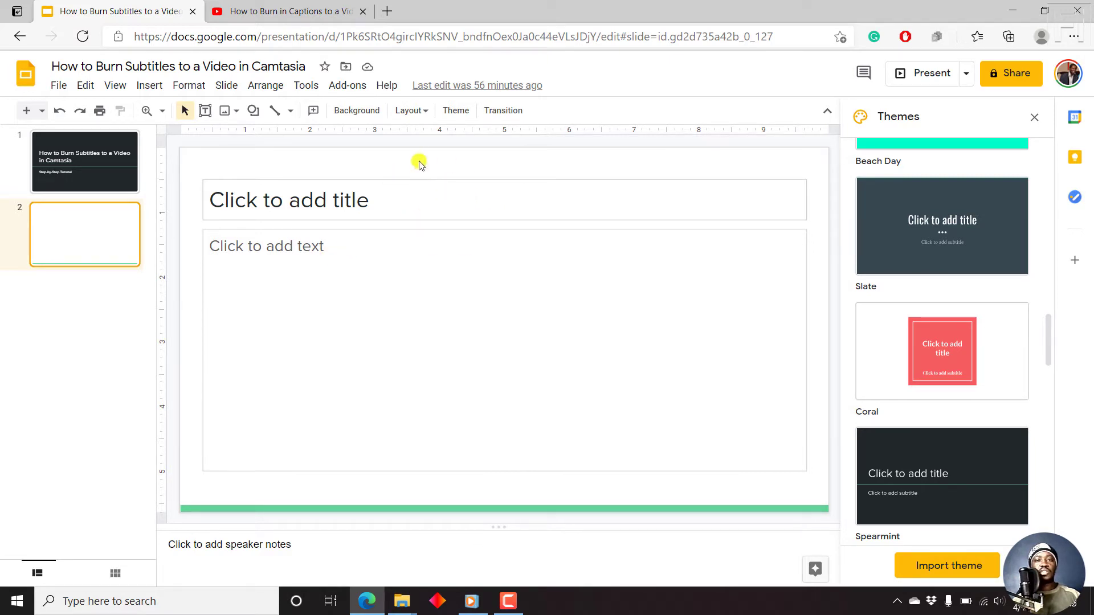
pyautogui.moveTo(417, 162); pyautogui.dragTo(481, 356)
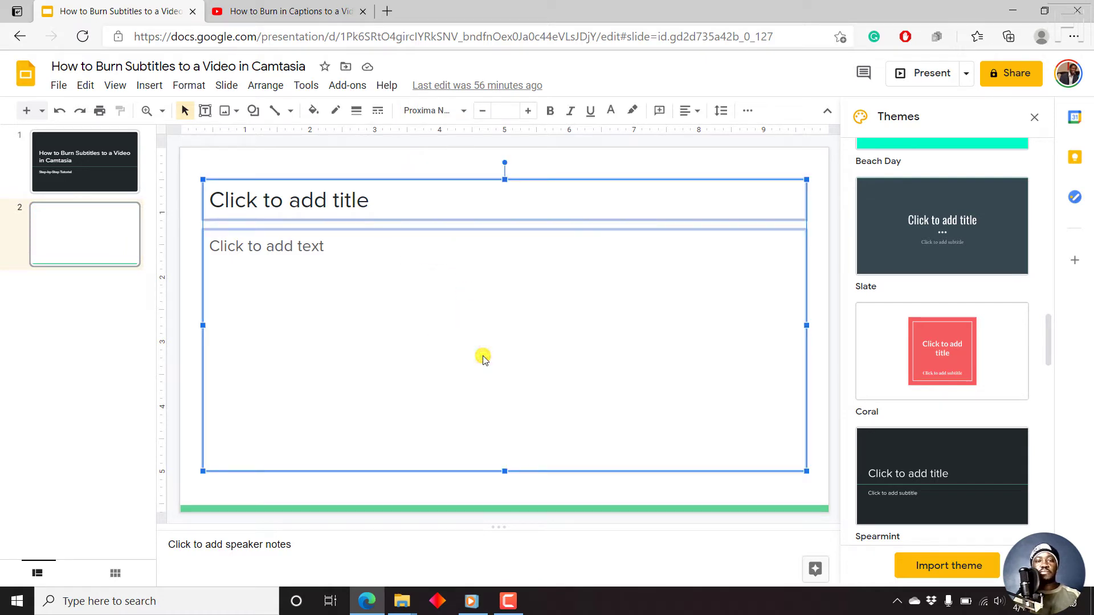
pyautogui.press('Delete')
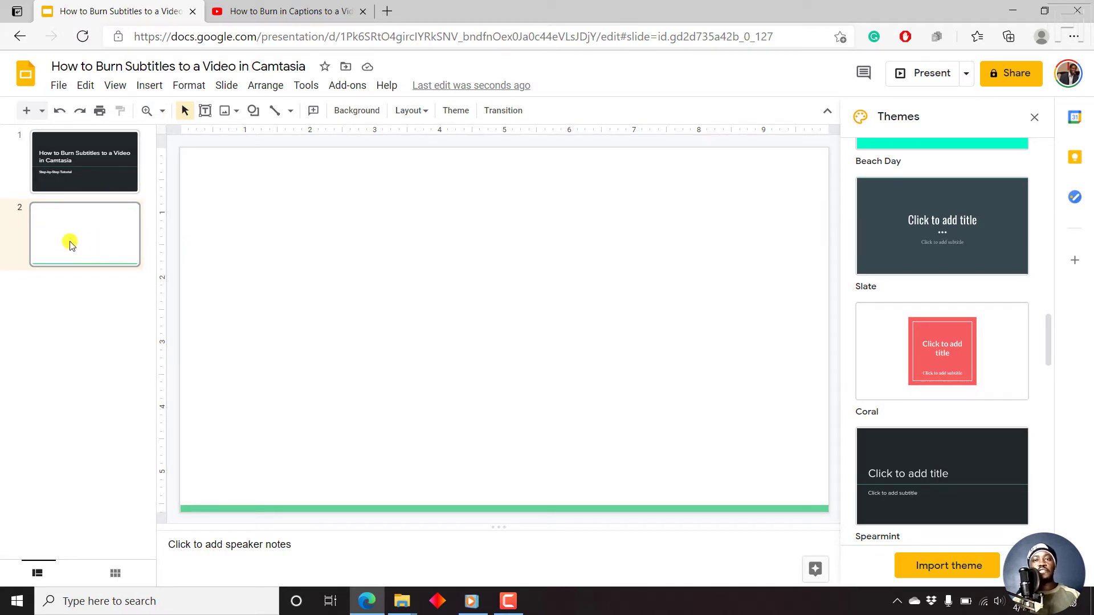
# Bring up the Insert video dialog, check By URL, and return to its YouTube Search tab.
pyautogui.click(149, 86)
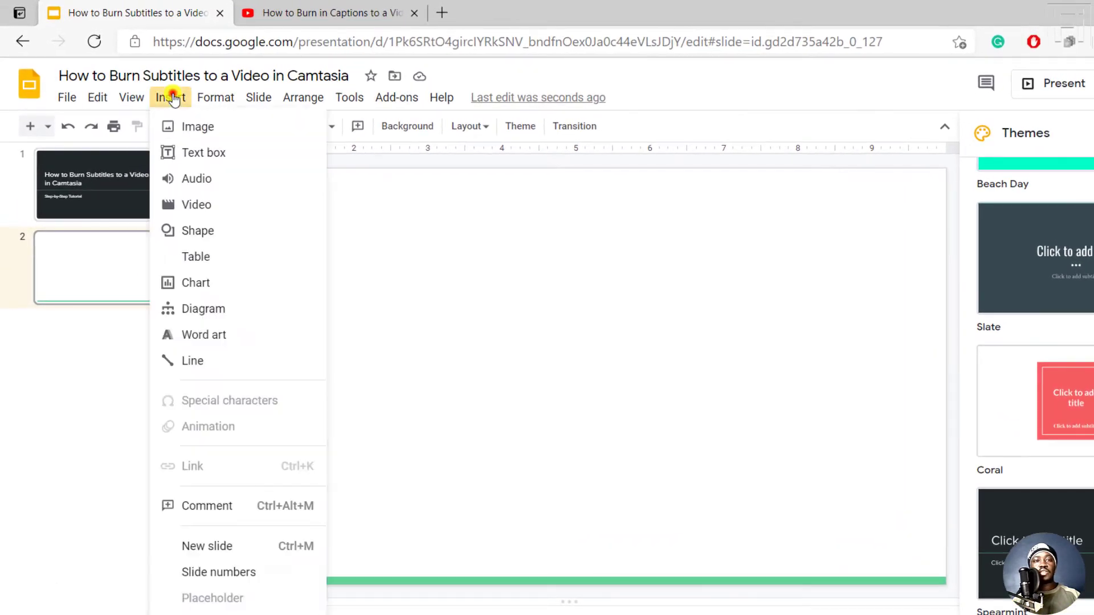
pyautogui.click(196, 206)
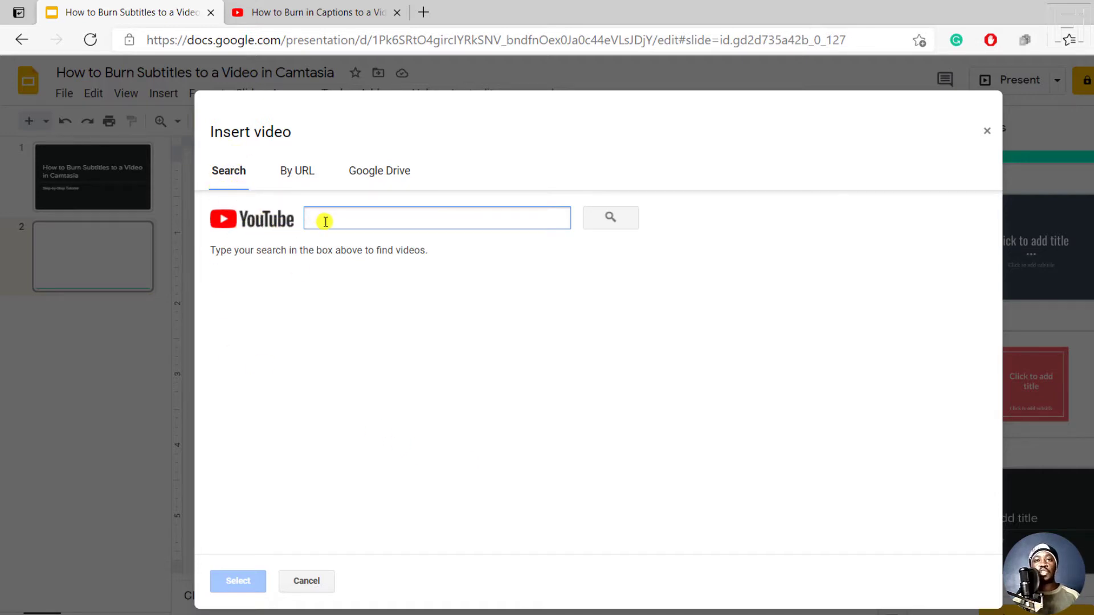
pyautogui.click(297, 170)
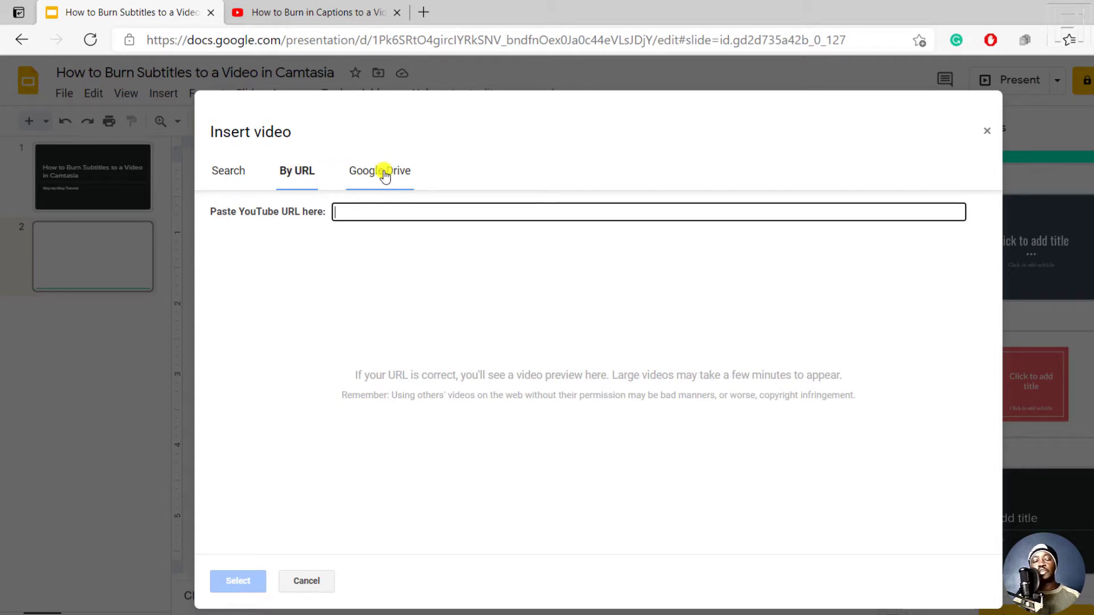
pyautogui.click(228, 177)
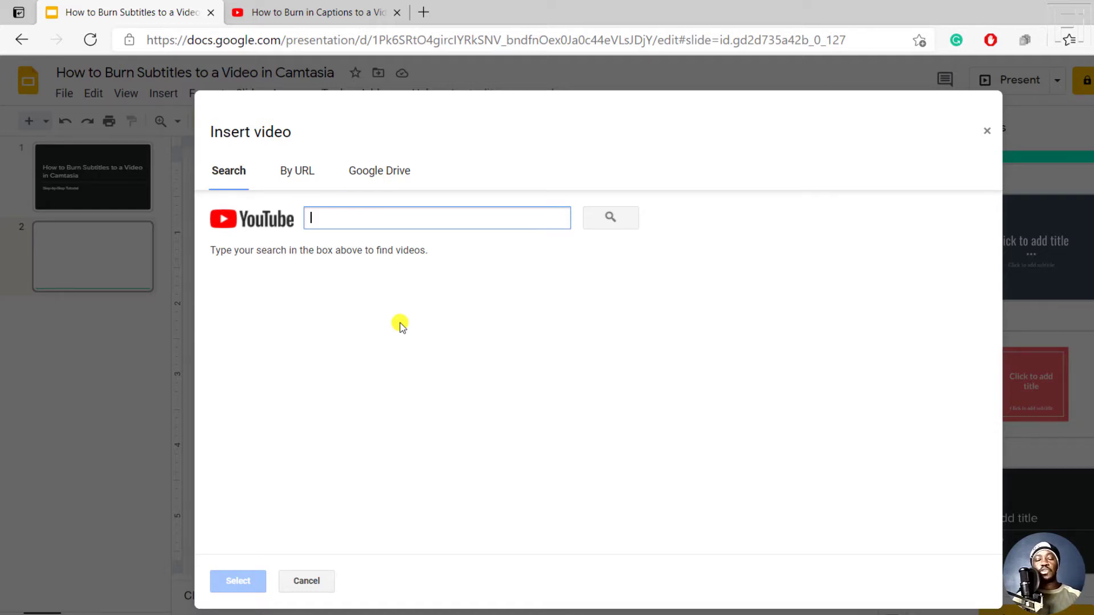
# Search YouTube for 'paypal to mpesa' and insert the 'Link your PayPal Account to Mpesa' video.
pyautogui.write('paypal to mpesa')
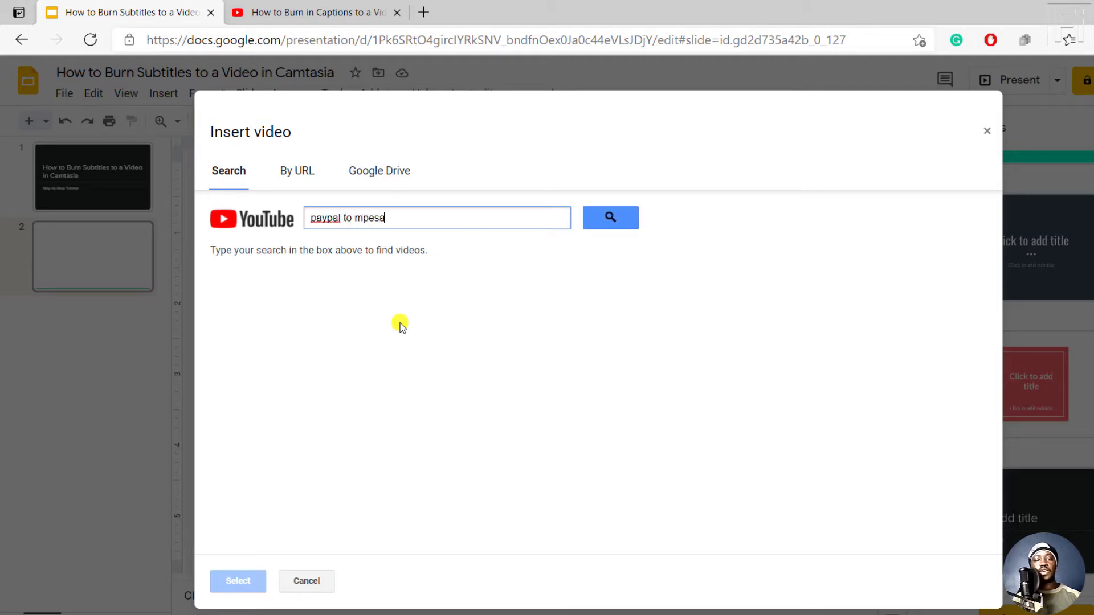
pyautogui.click(594, 217)
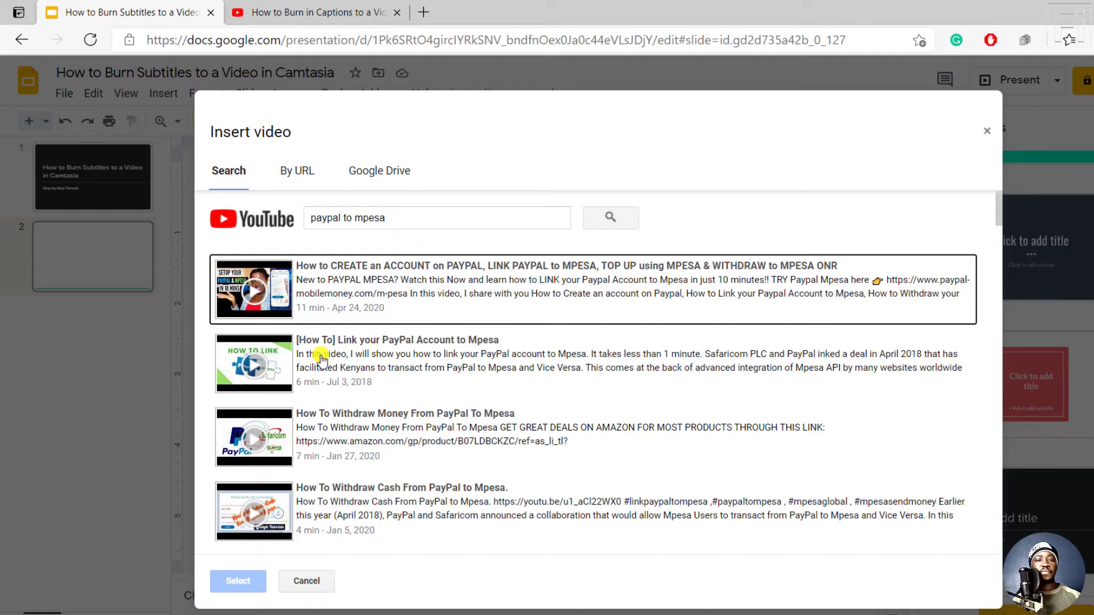
pyautogui.click(412, 357)
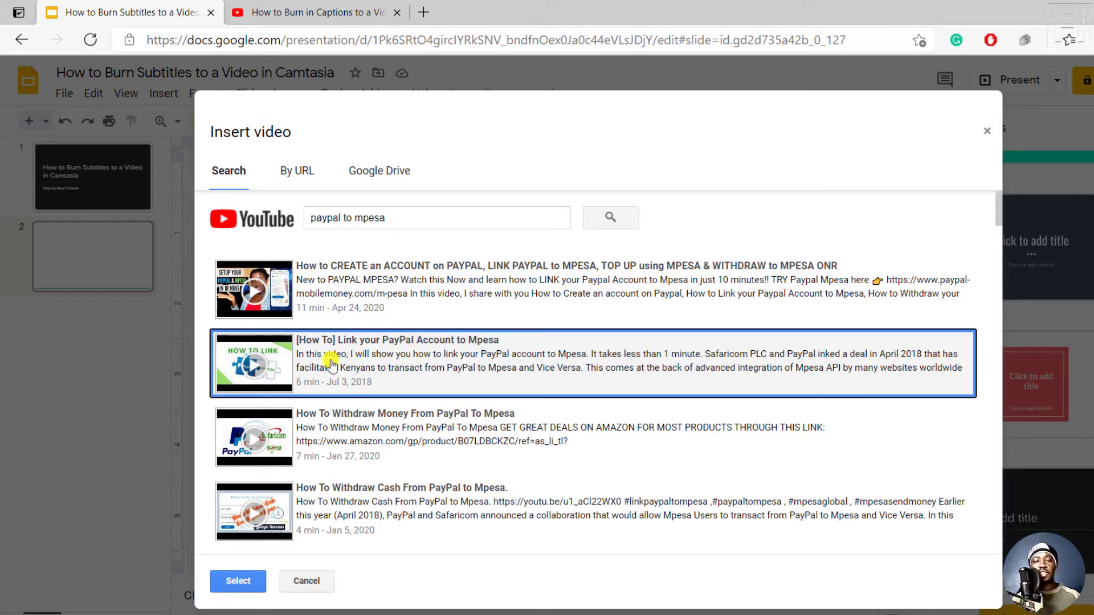
pyautogui.click(237, 582)
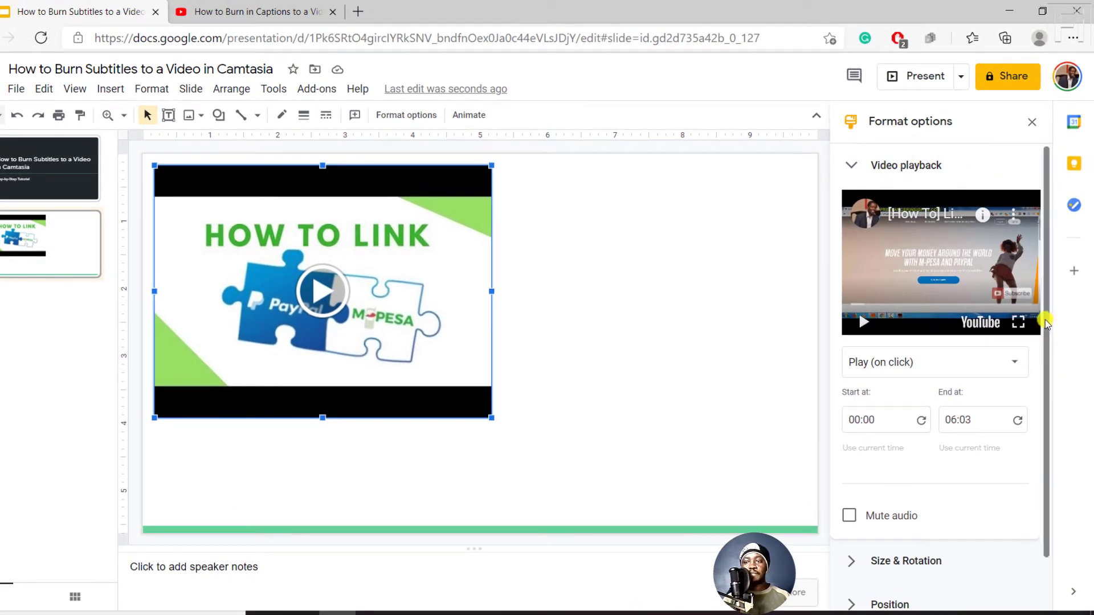
# Keep playback at Play (on click) and tick Mute audio for the video.
pyautogui.click(1016, 365)
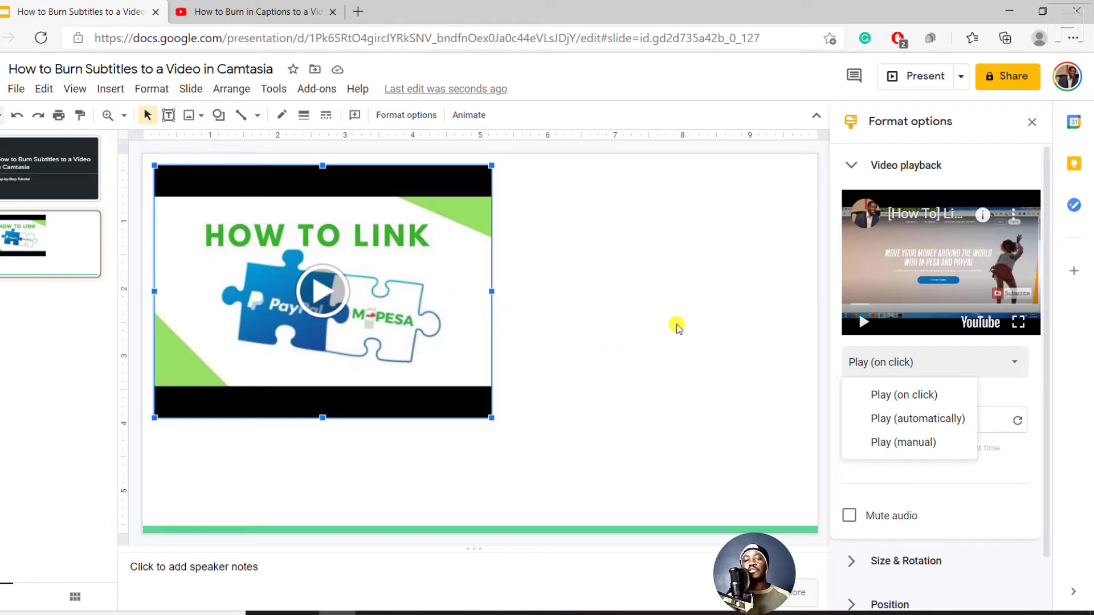
pyautogui.click(1044, 380)
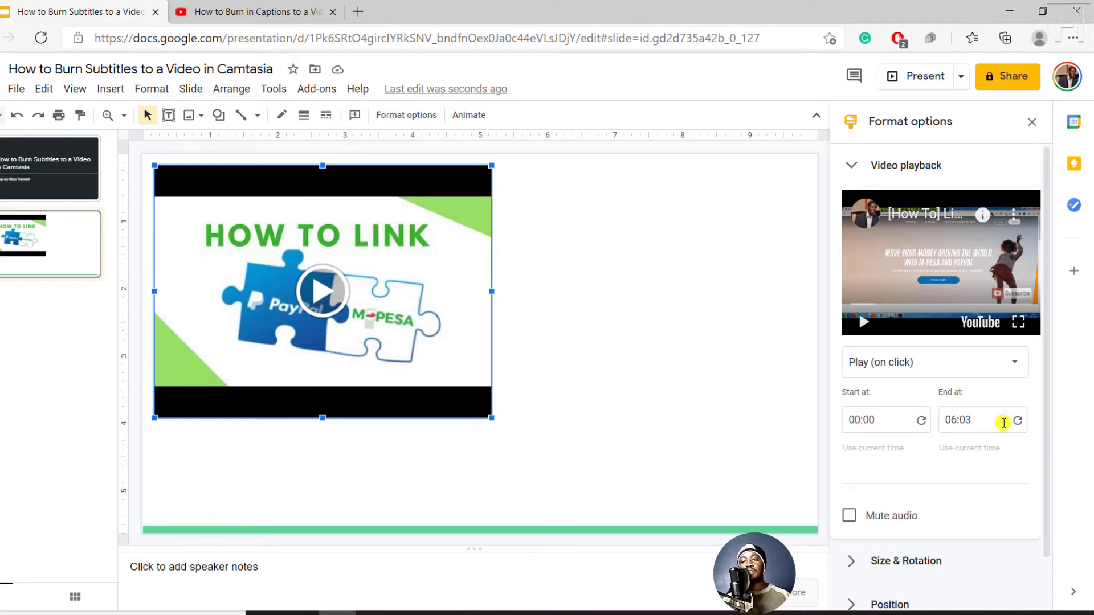
pyautogui.scroll(-1, 1047, 316)
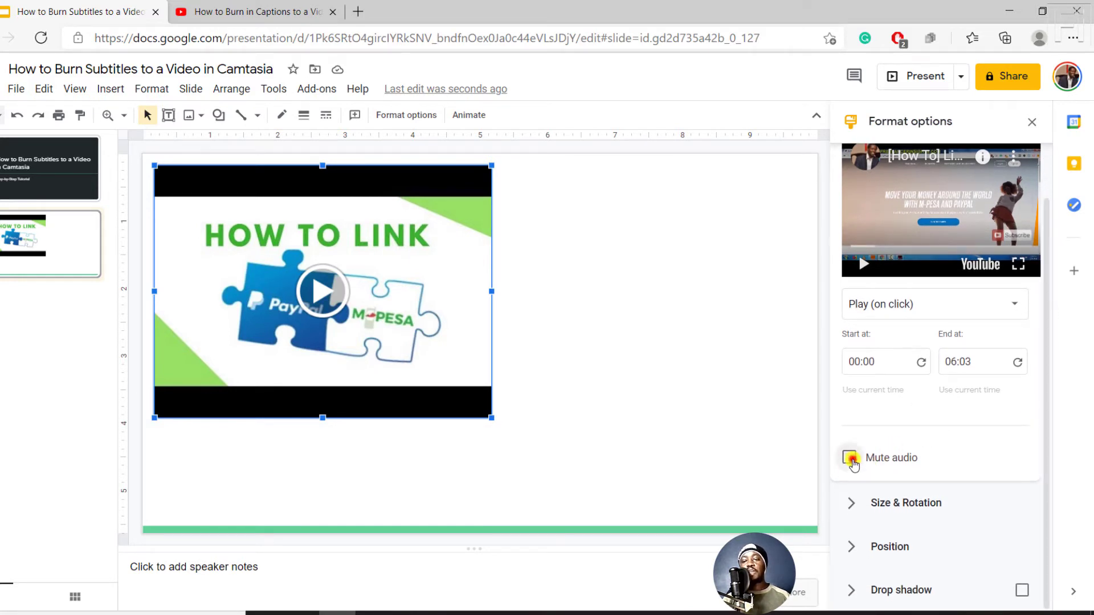
pyautogui.click(849, 458)
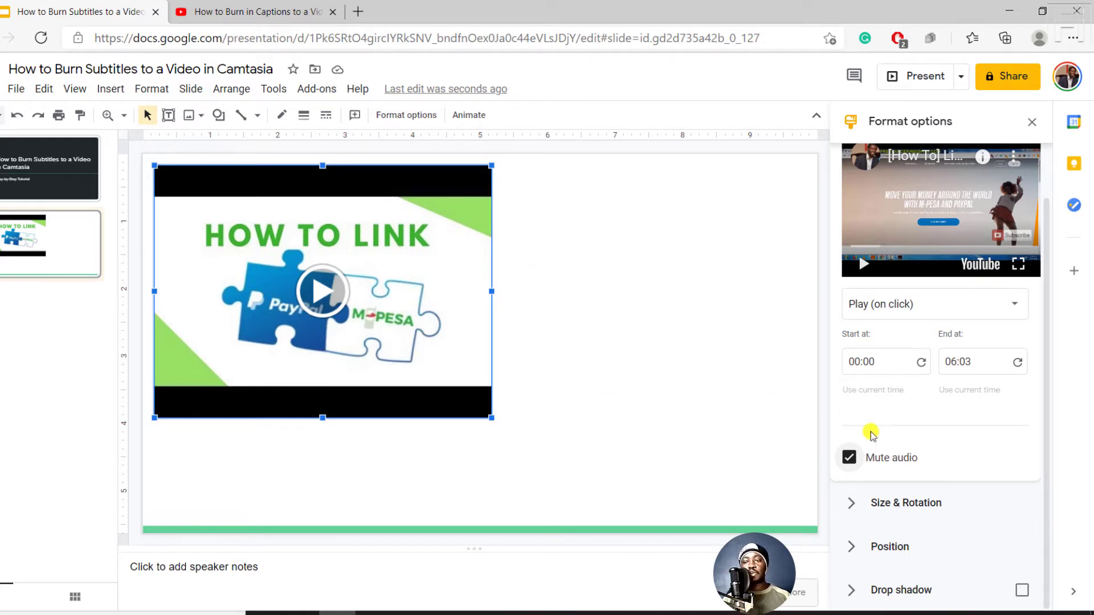
# Resize the video to 8.75 × 5.03 inches and move it right and down on the slide.
pyautogui.moveTo(1045, 245); pyautogui.dragTo(1046, 191)
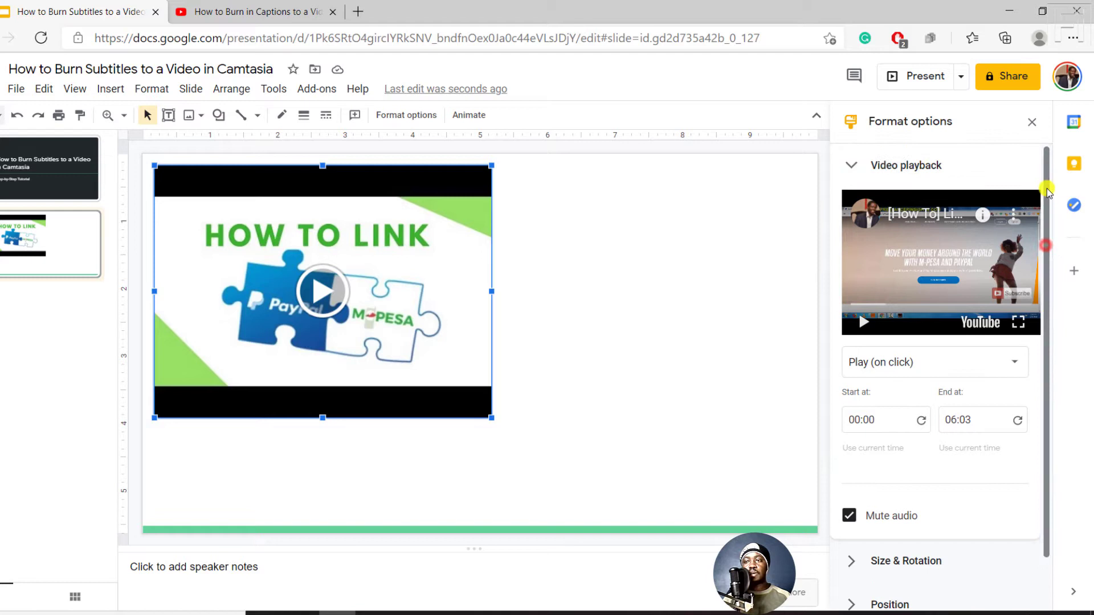
pyautogui.click(852, 168)
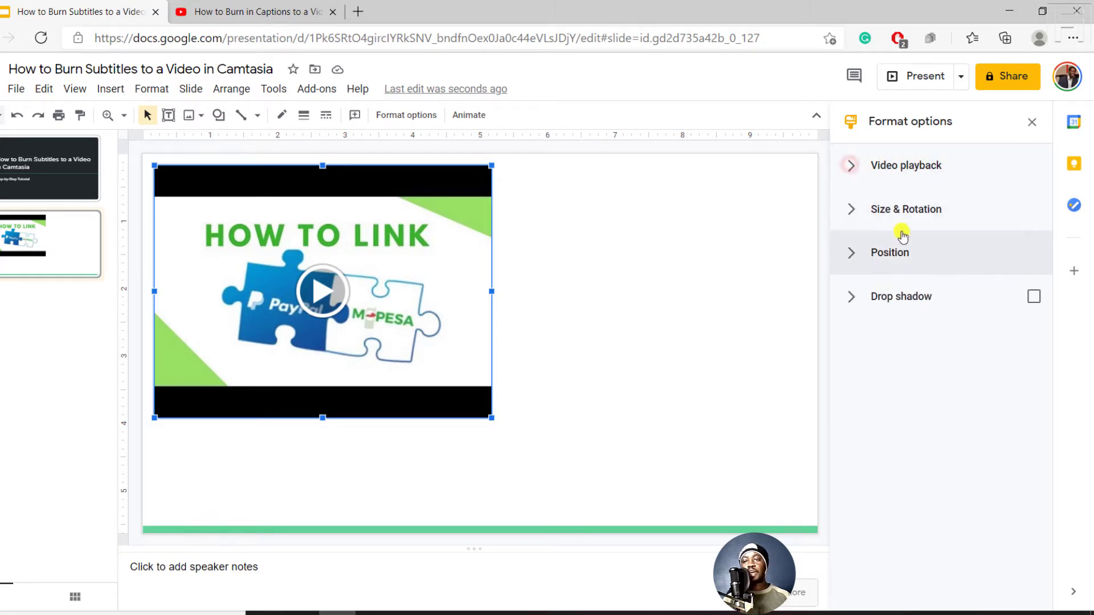
pyautogui.click(852, 212)
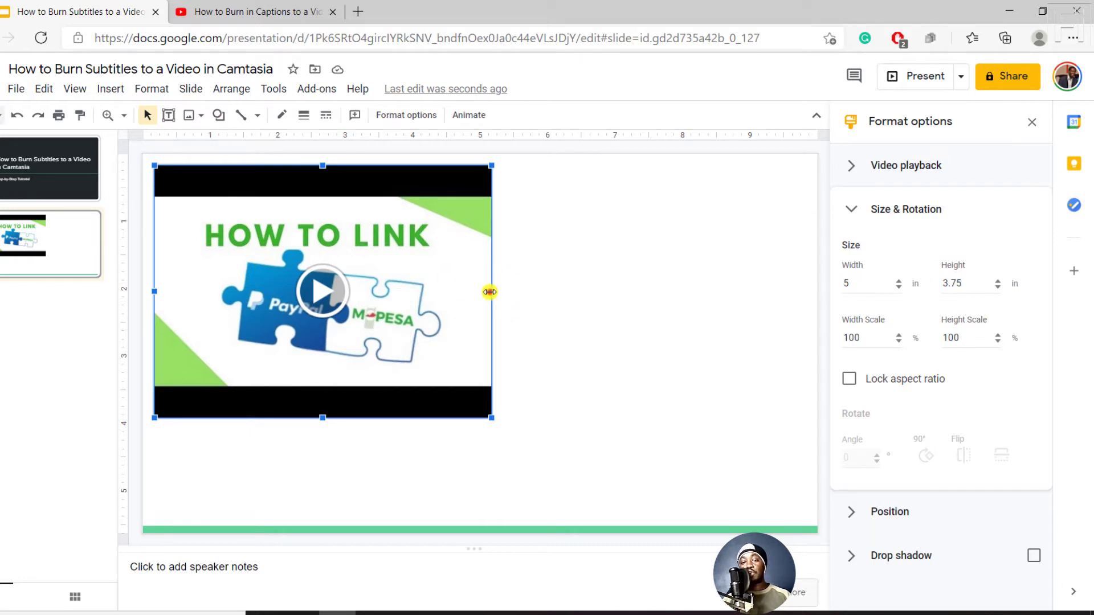
pyautogui.moveTo(490, 292); pyautogui.dragTo(744, 291)
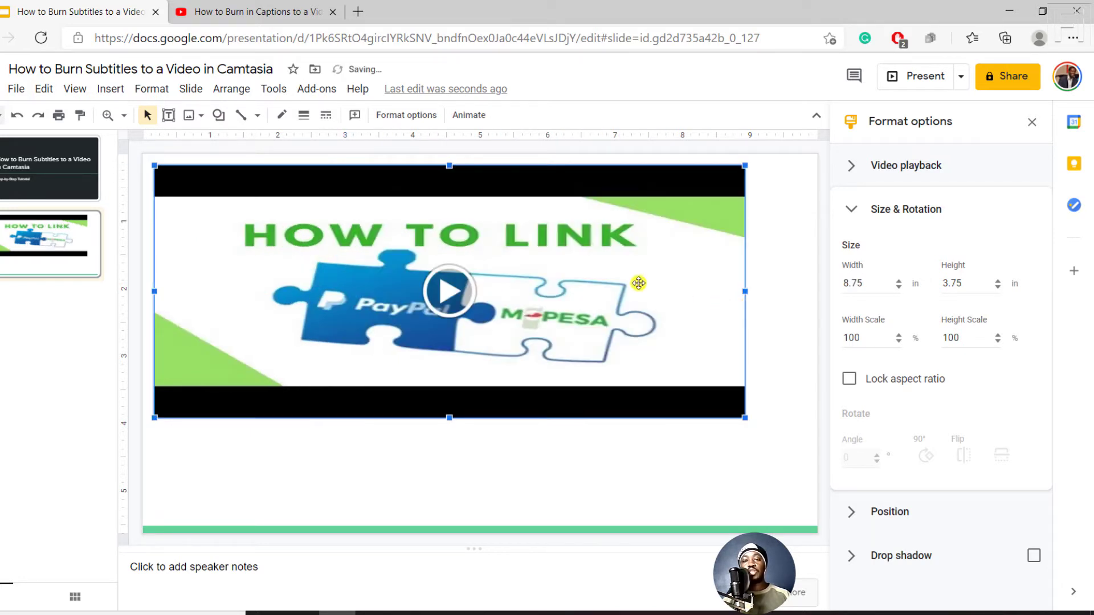
pyautogui.moveTo(449, 419); pyautogui.dragTo(449, 503)
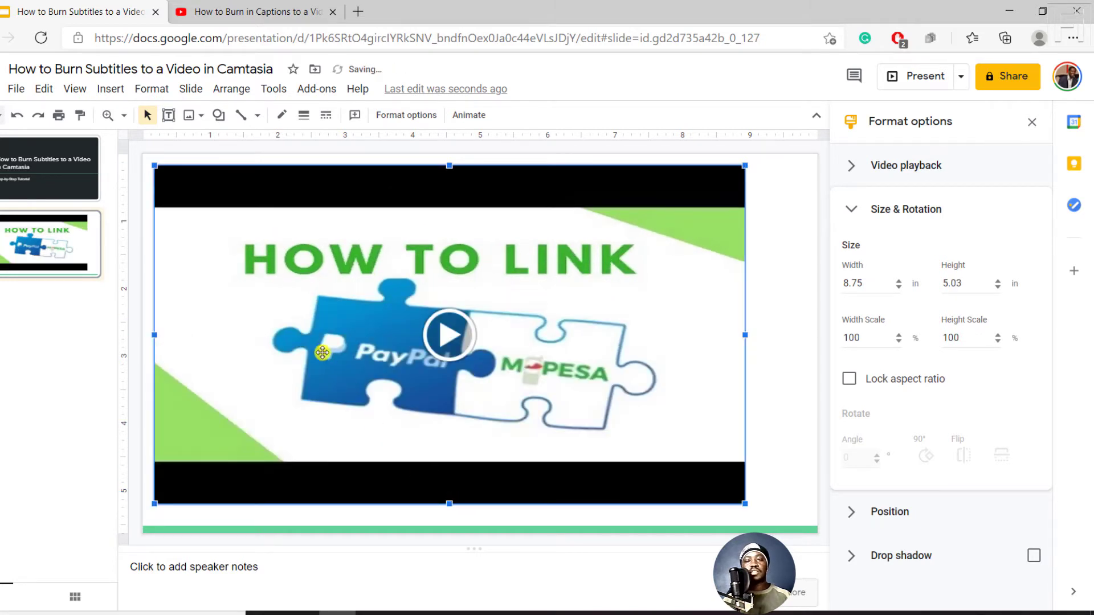
pyautogui.moveTo(321, 354); pyautogui.dragTo(366, 370)
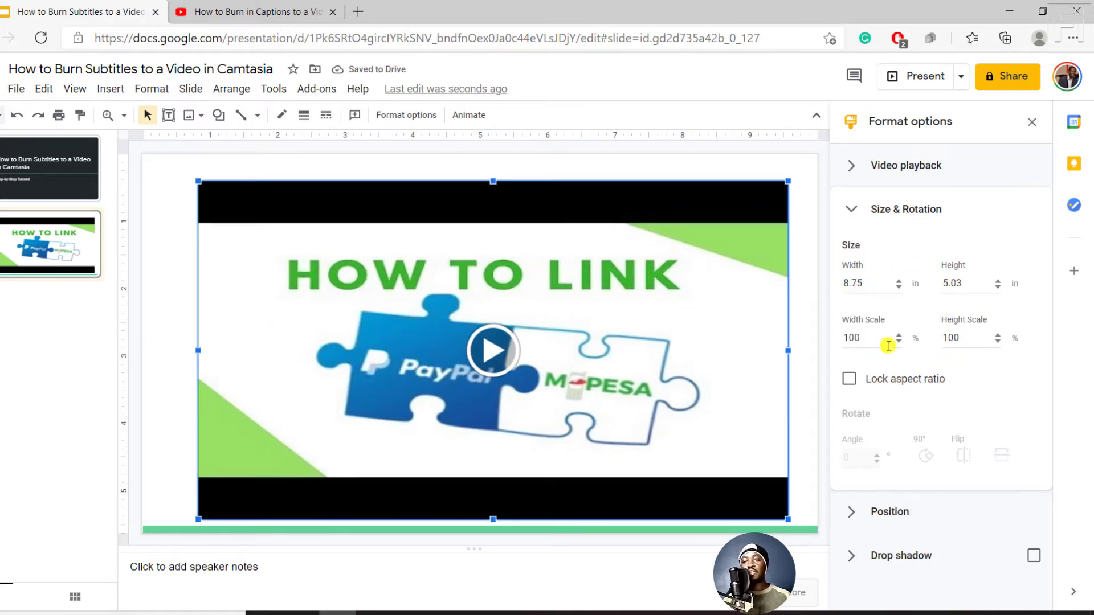
pyautogui.click(848, 383)
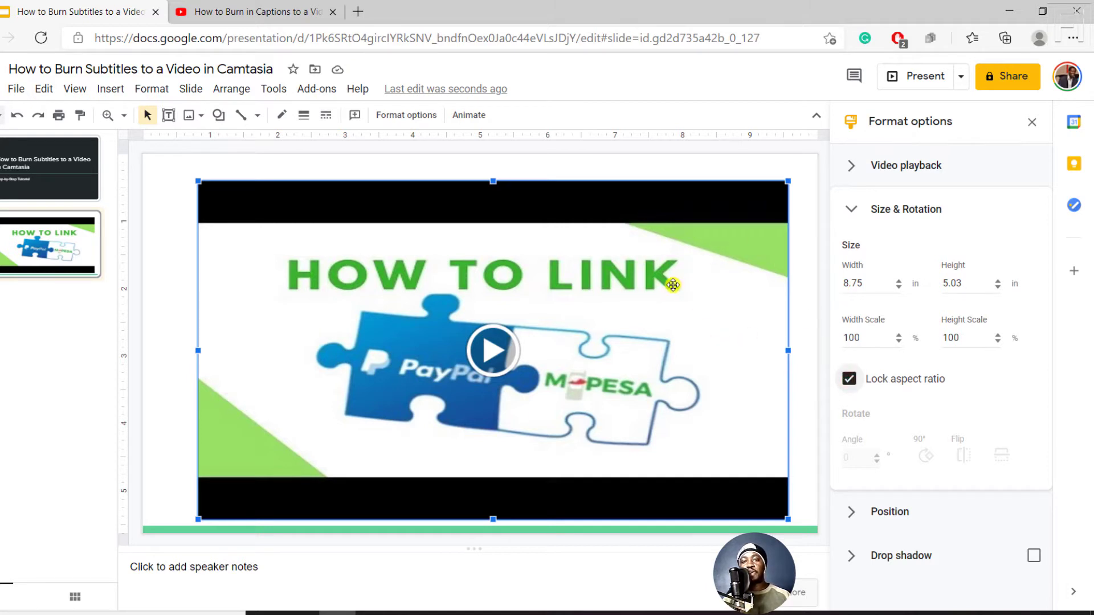
pyautogui.click(849, 381)
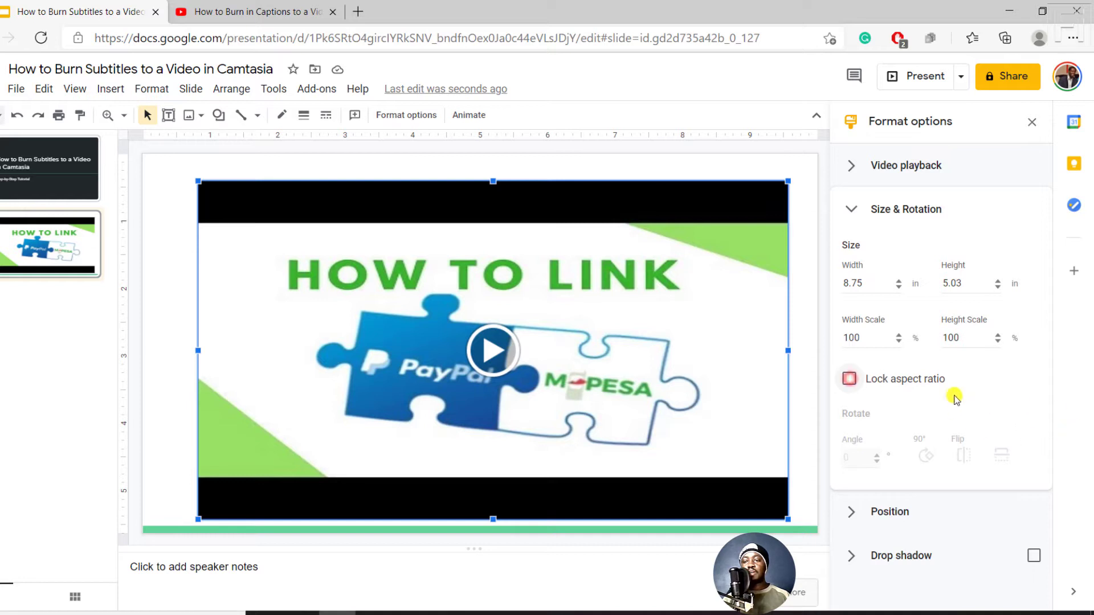
pyautogui.click(853, 212)
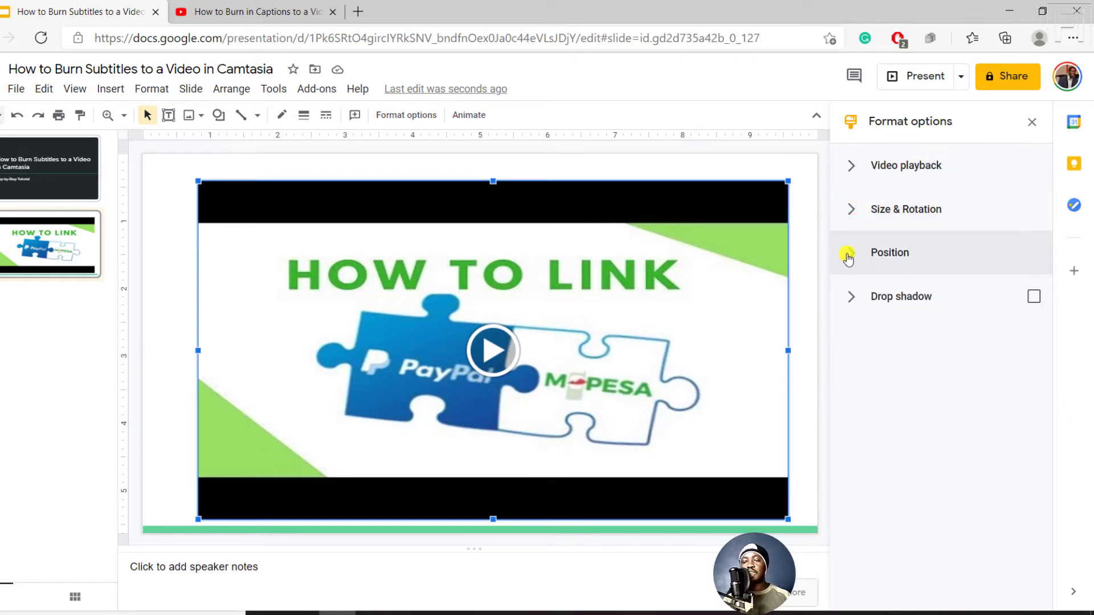
# Try the Center position reference for the video, then revert to Top left.
pyautogui.click(848, 256)
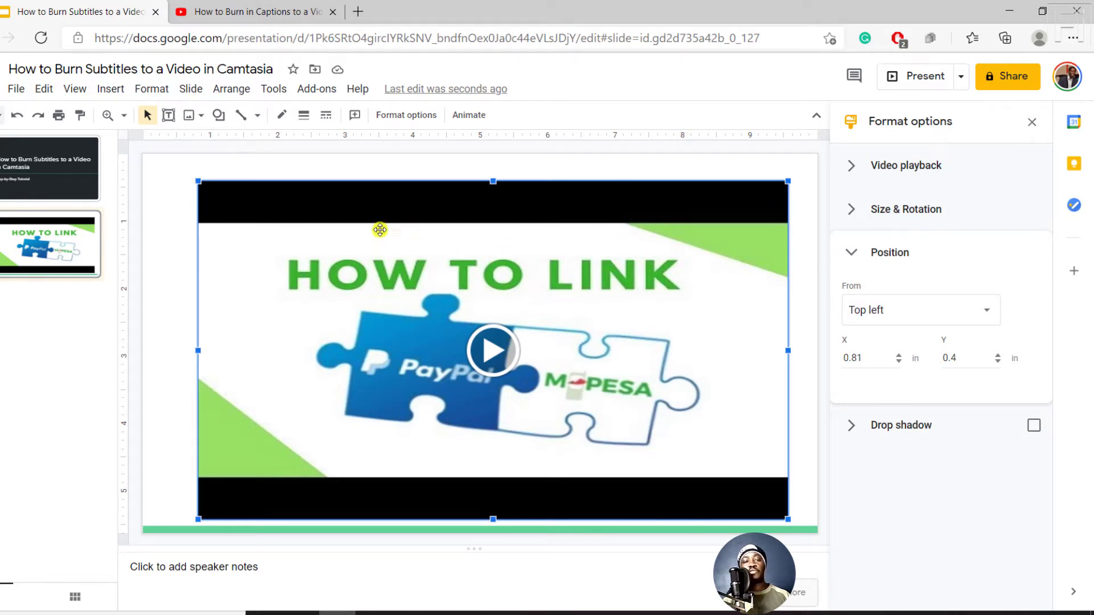
pyautogui.click(951, 311)
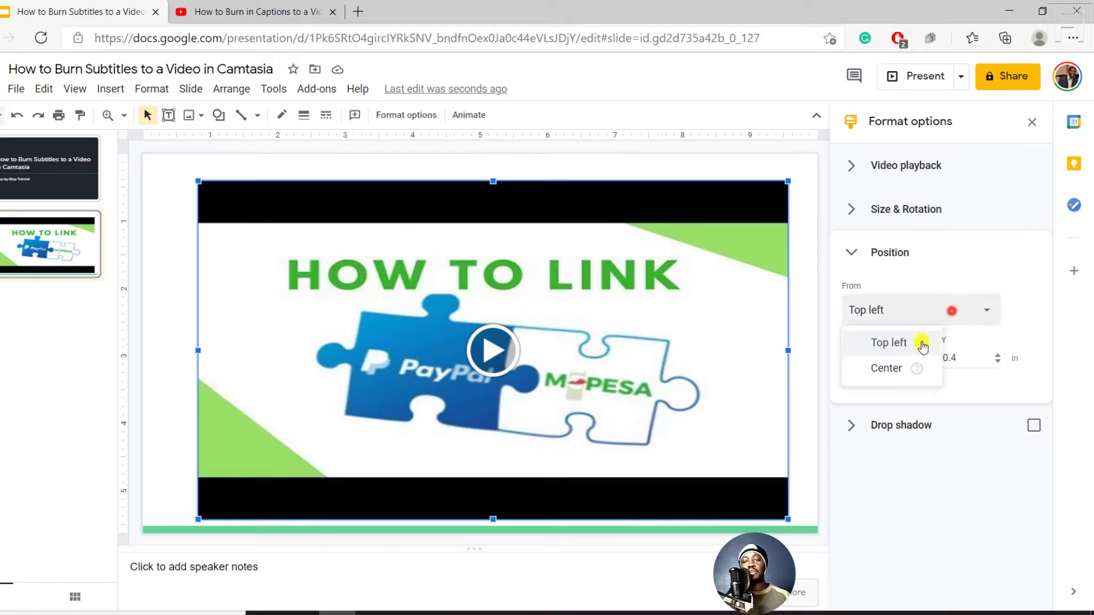
pyautogui.click(891, 376)
pyautogui.click(892, 309)
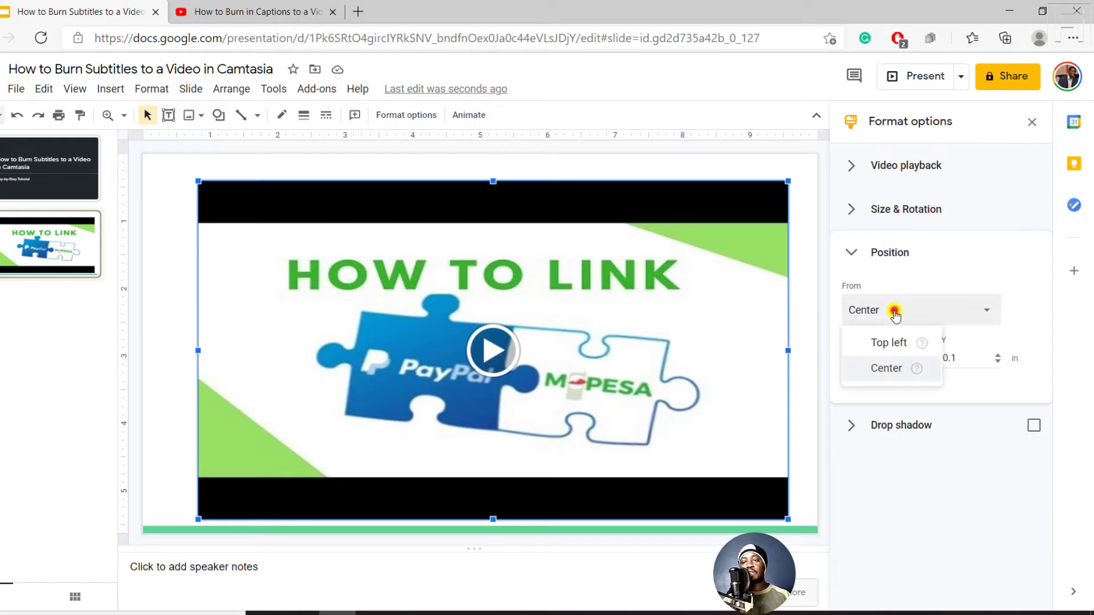
pyautogui.click(889, 342)
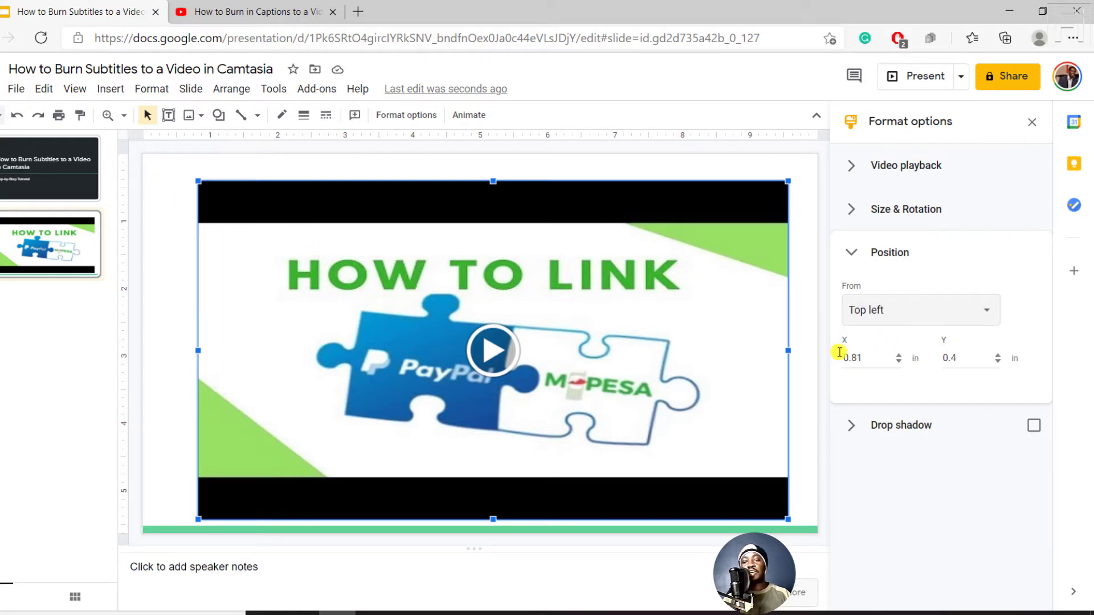
pyautogui.click(851, 256)
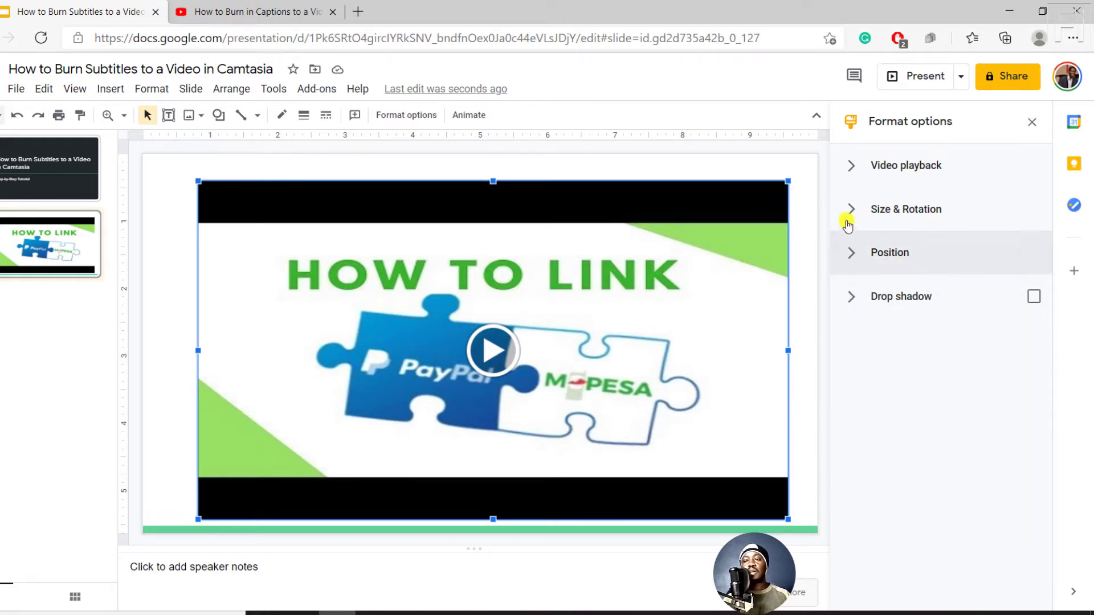
# Turn a drop shadow on the video on, then remove it again.
pyautogui.click(855, 306)
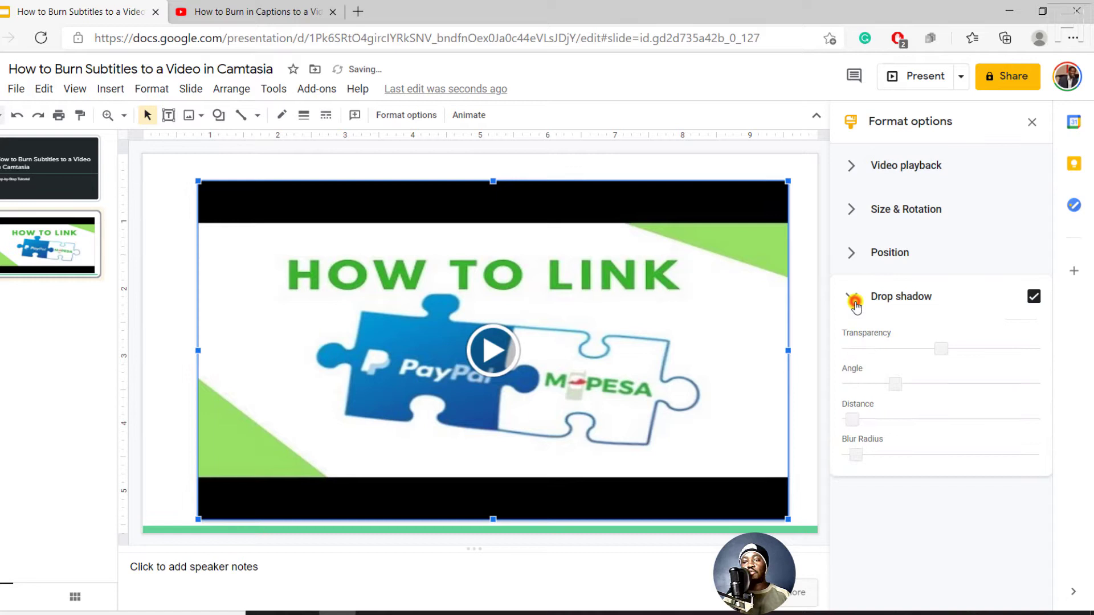
pyautogui.click(847, 298)
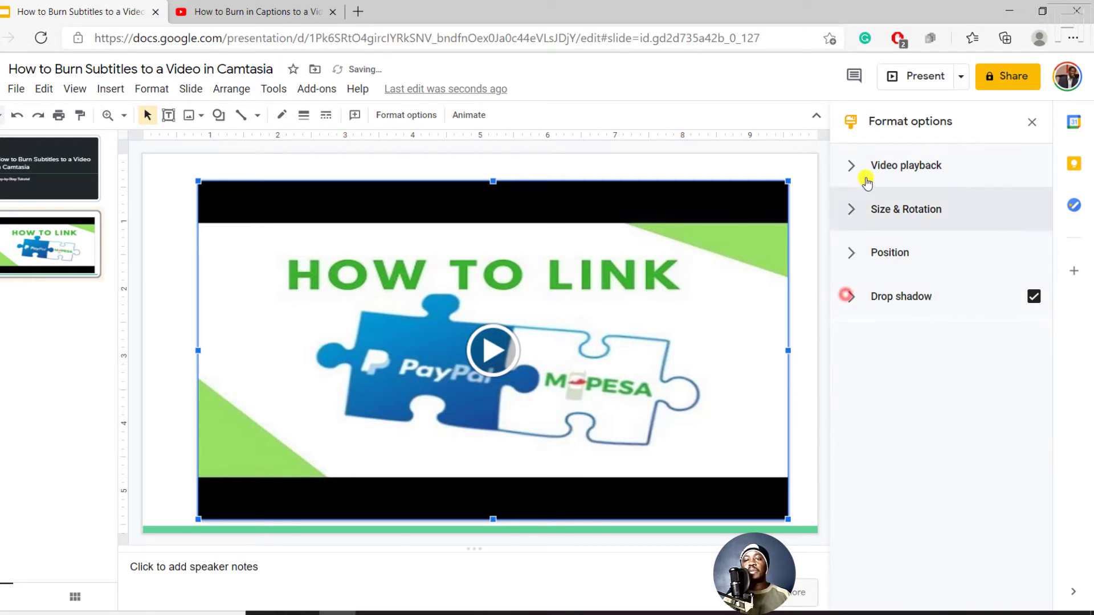
pyautogui.click(1033, 297)
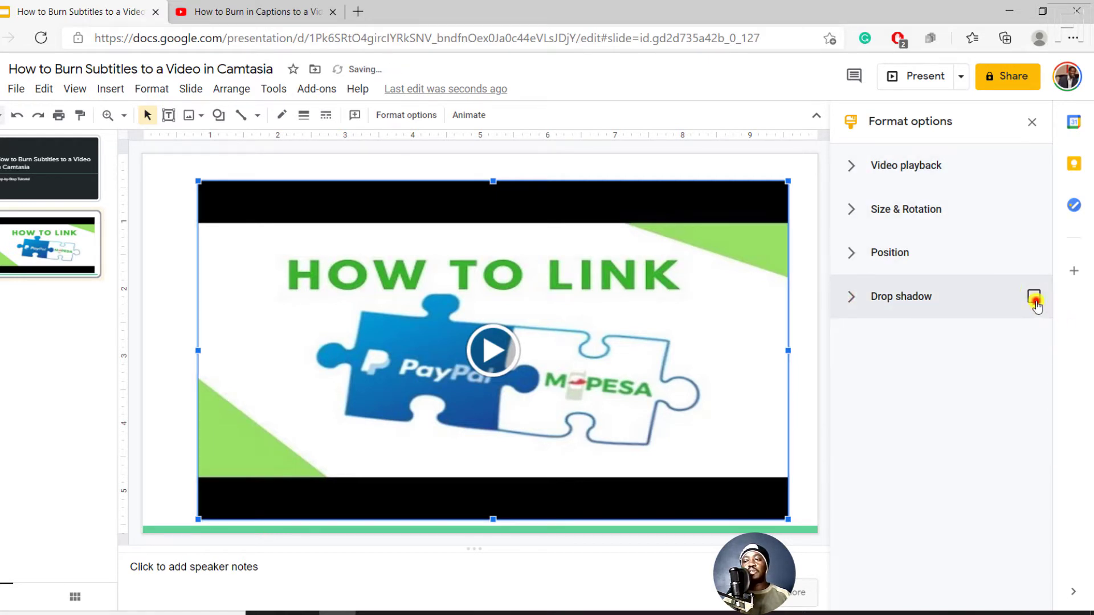
# Set the video's playback to Play (automatically).
pyautogui.click(852, 167)
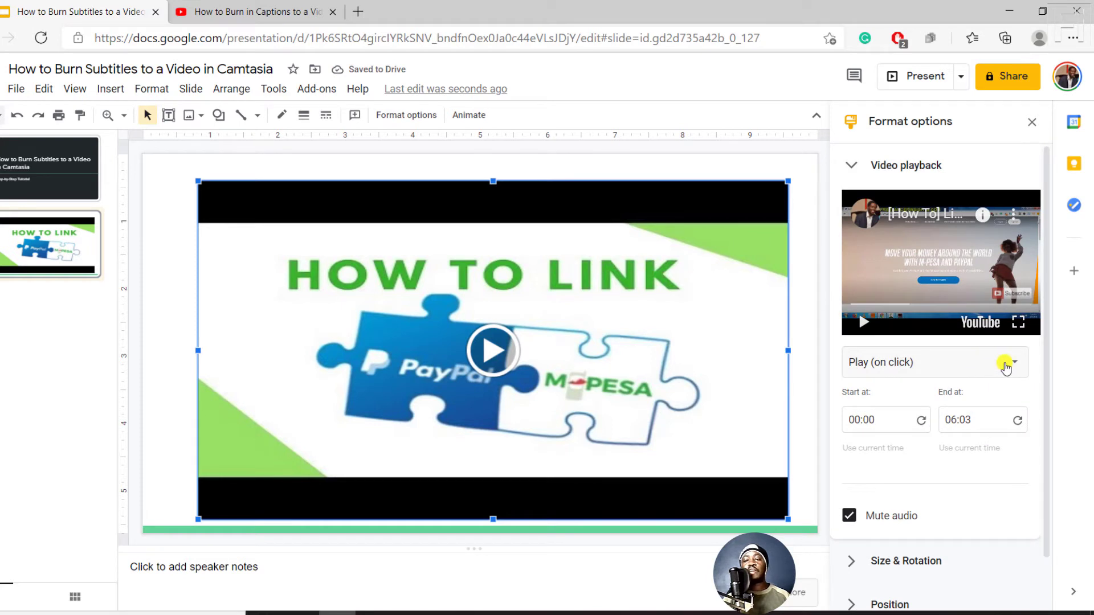
pyautogui.click(992, 364)
pyautogui.click(928, 422)
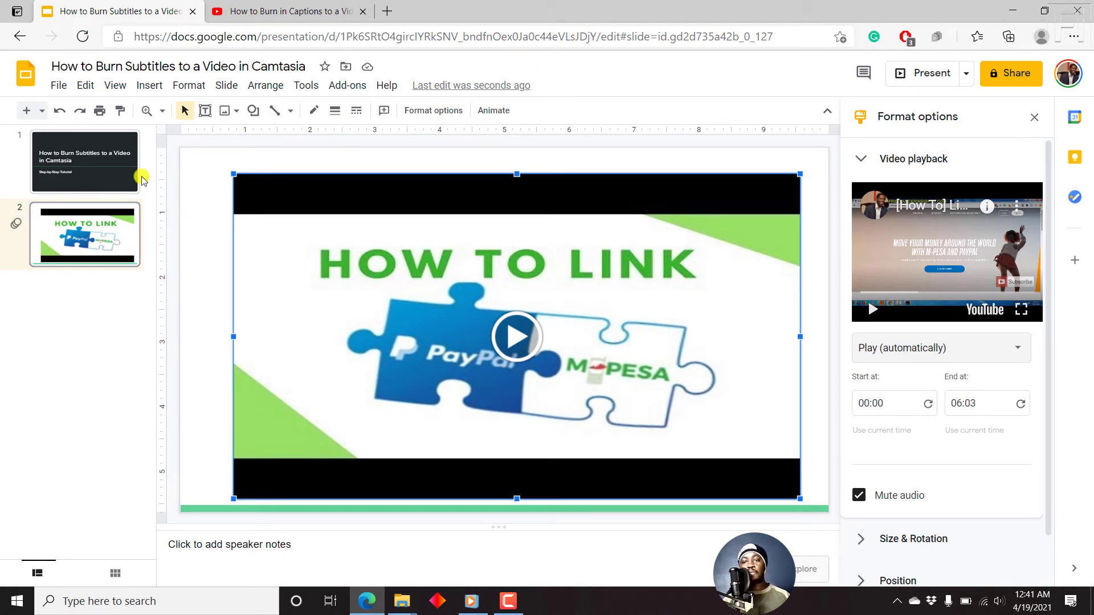
# Add a new slide 3 and delete its empty title and body placeholders.
pyautogui.click(91, 275)
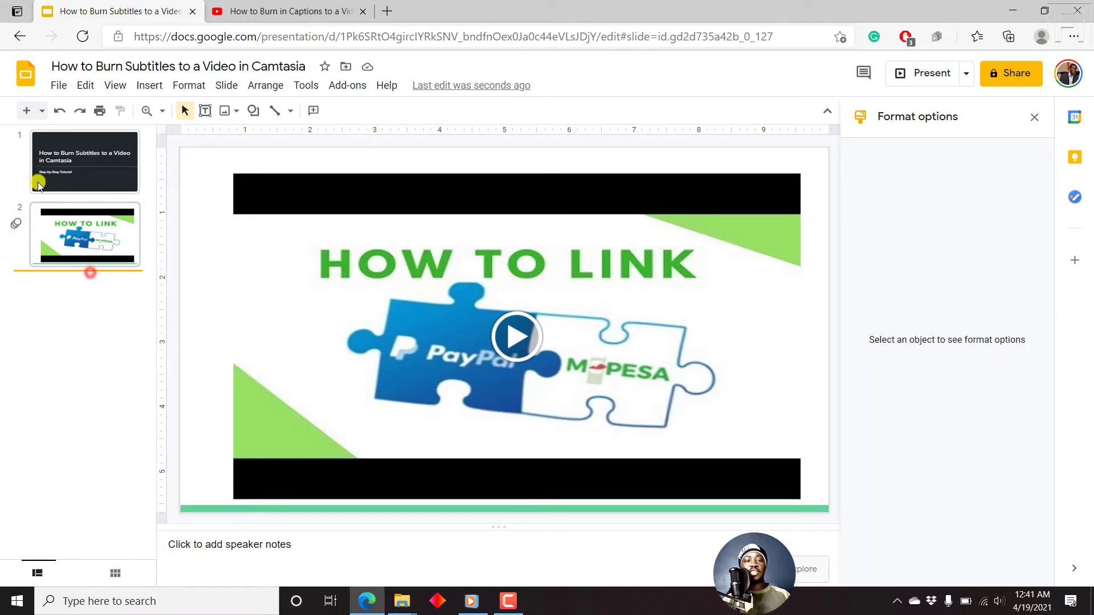
pyautogui.click(26, 110)
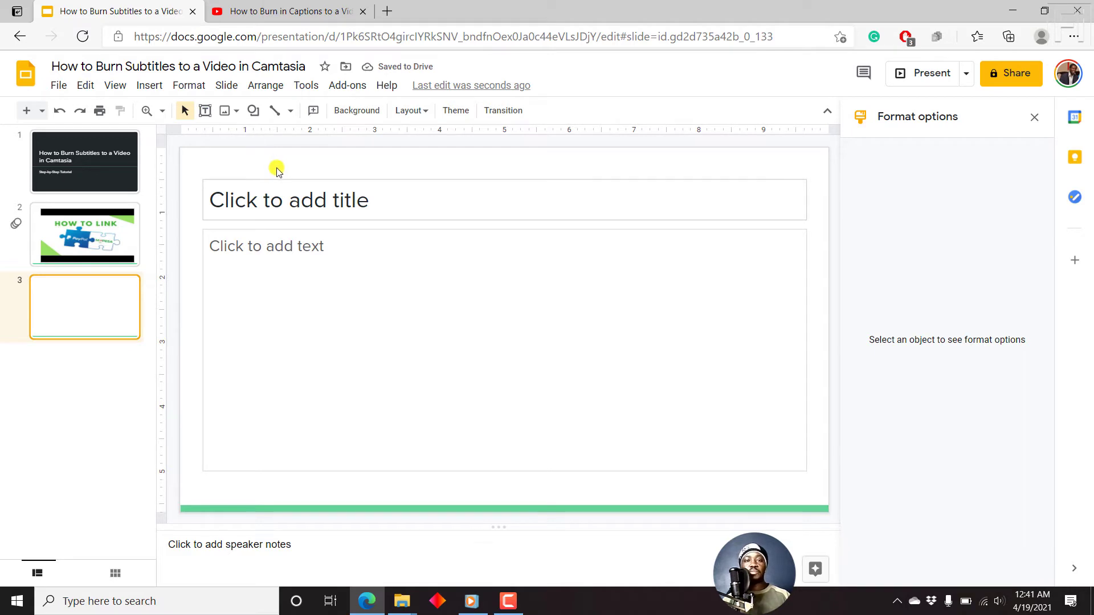
pyautogui.moveTo(275, 168); pyautogui.dragTo(348, 360)
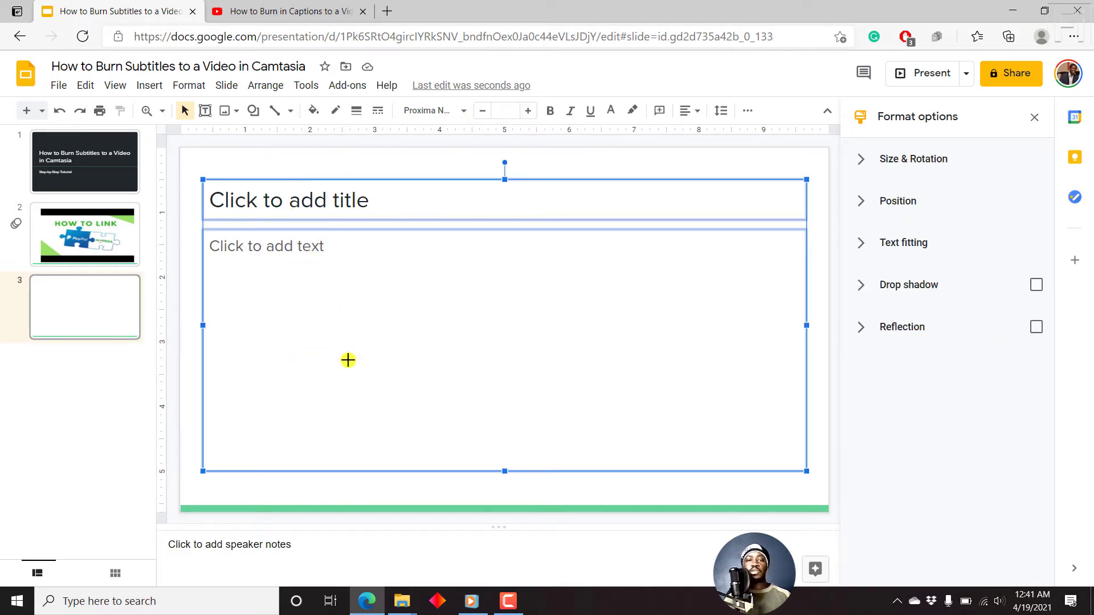
pyautogui.press('Delete')
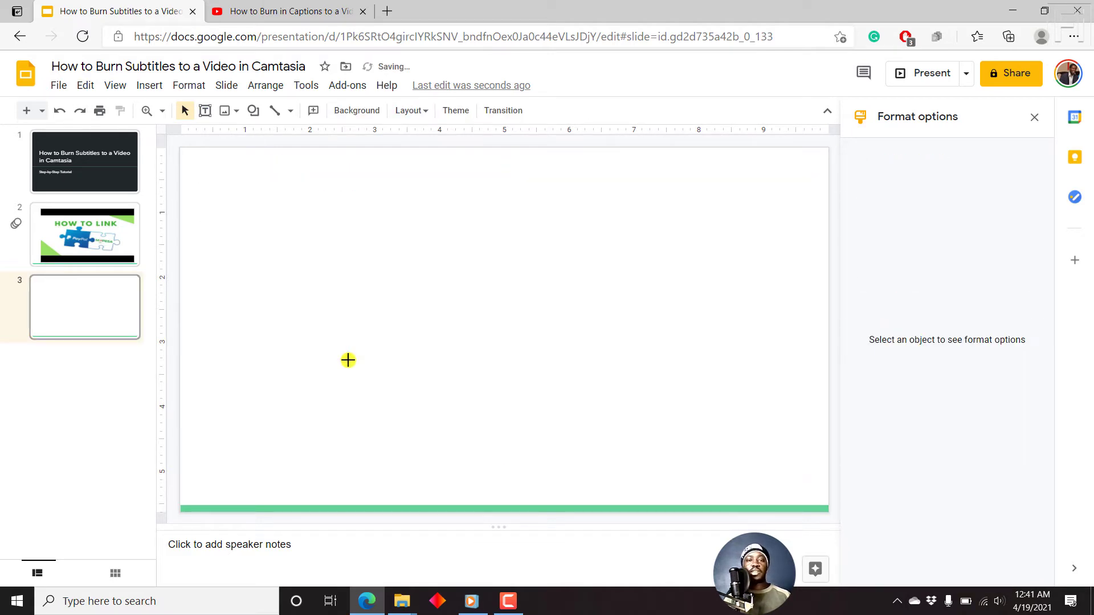
# Start inserting a video By URL, then switch to the Camtasia captions YouTube tab.
pyautogui.click(158, 87)
pyautogui.click(171, 178)
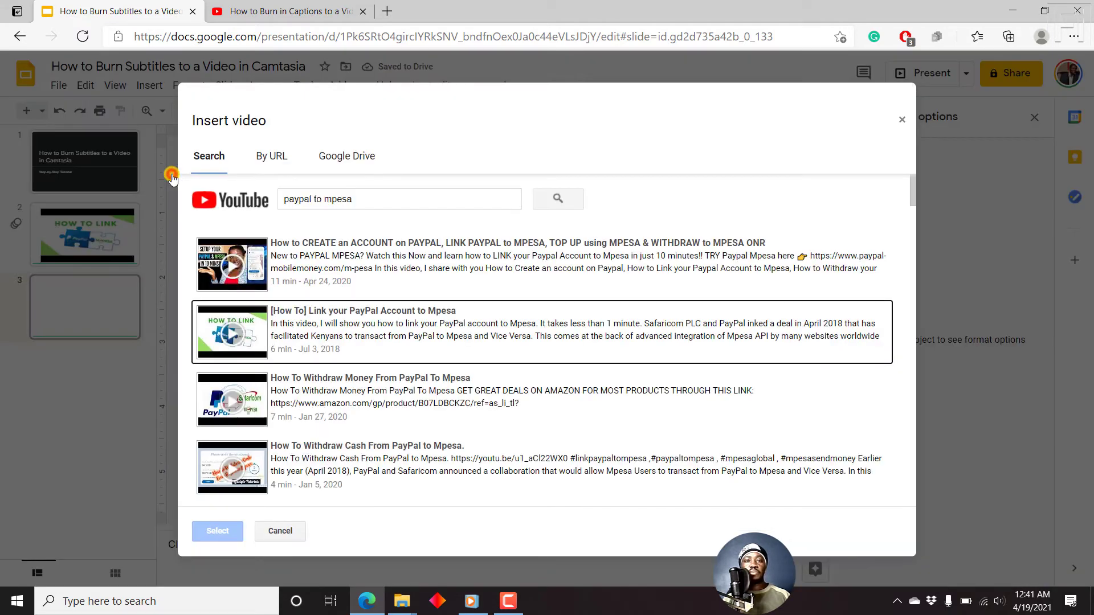
pyautogui.click(277, 159)
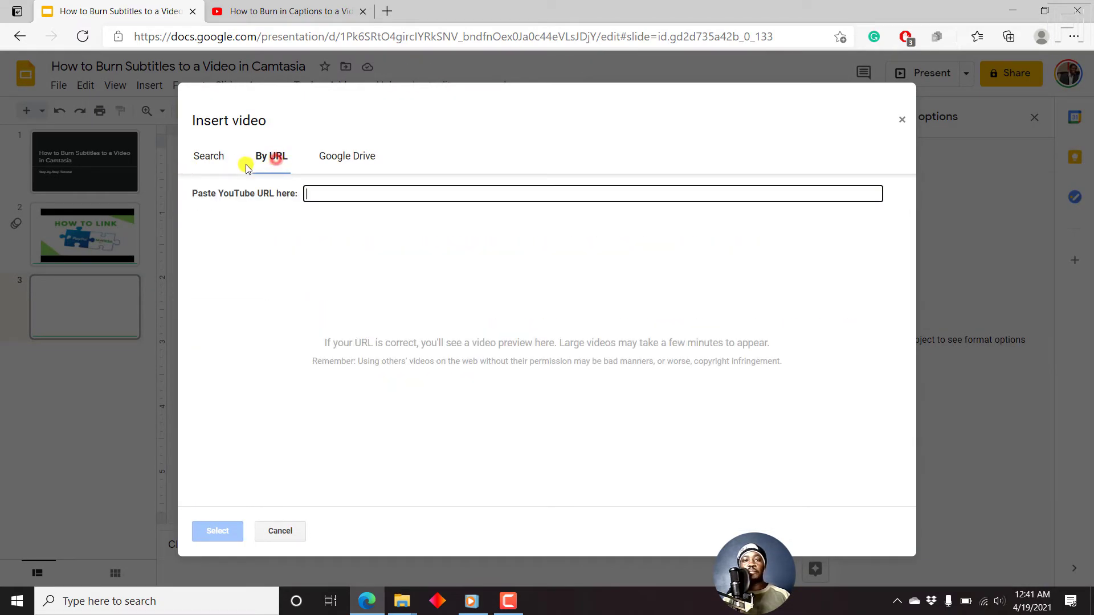
pyautogui.click(285, 7)
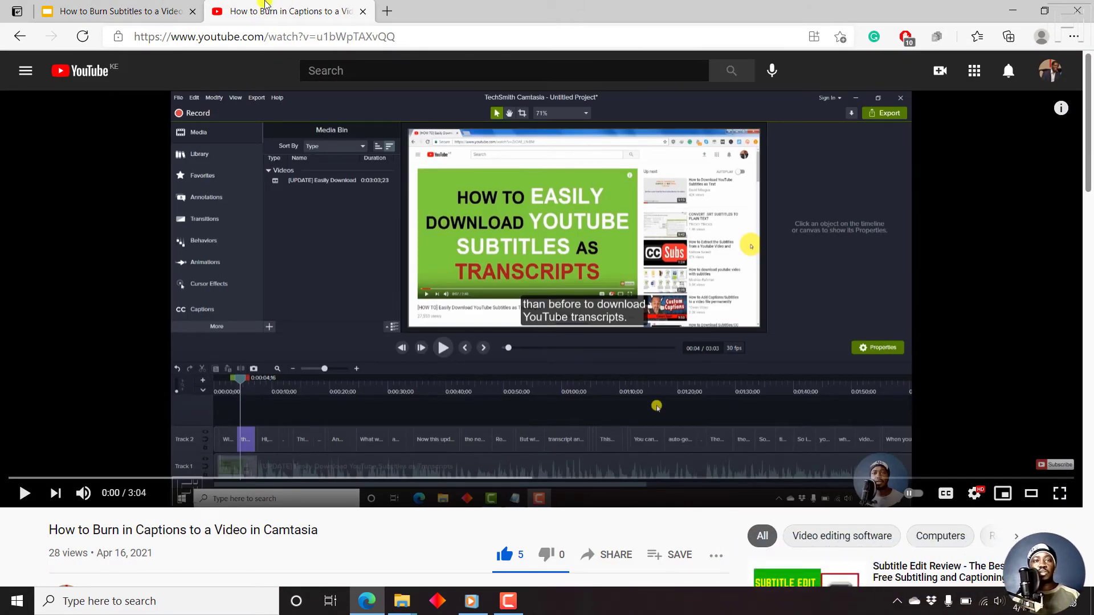
# Copy the youtu.be share link of the Burn in Captions Camtasia video.
pyautogui.click(118, 8)
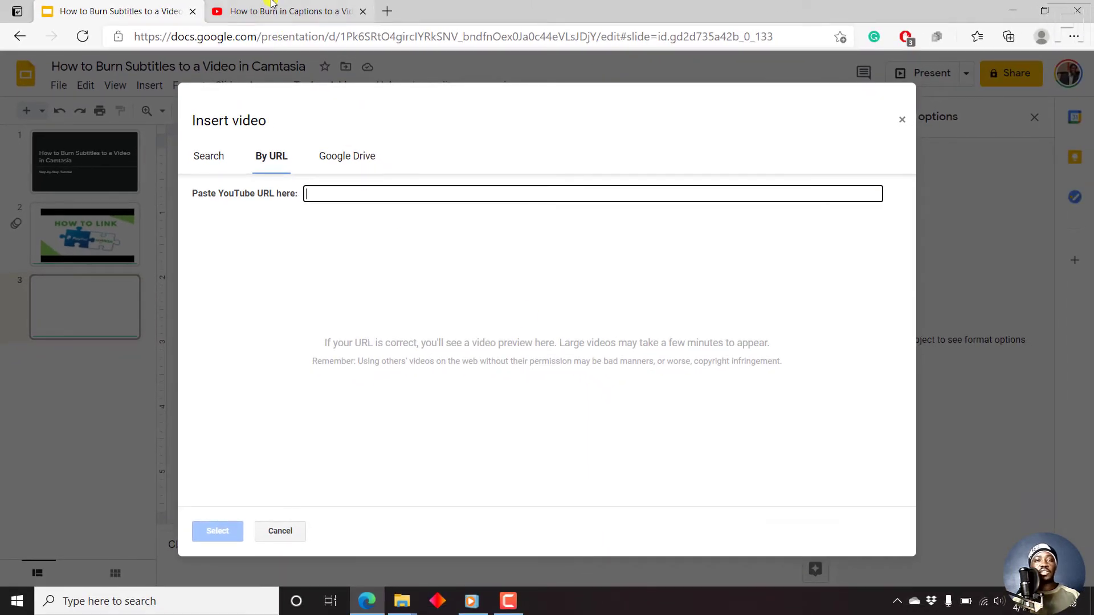
pyautogui.click(271, 5)
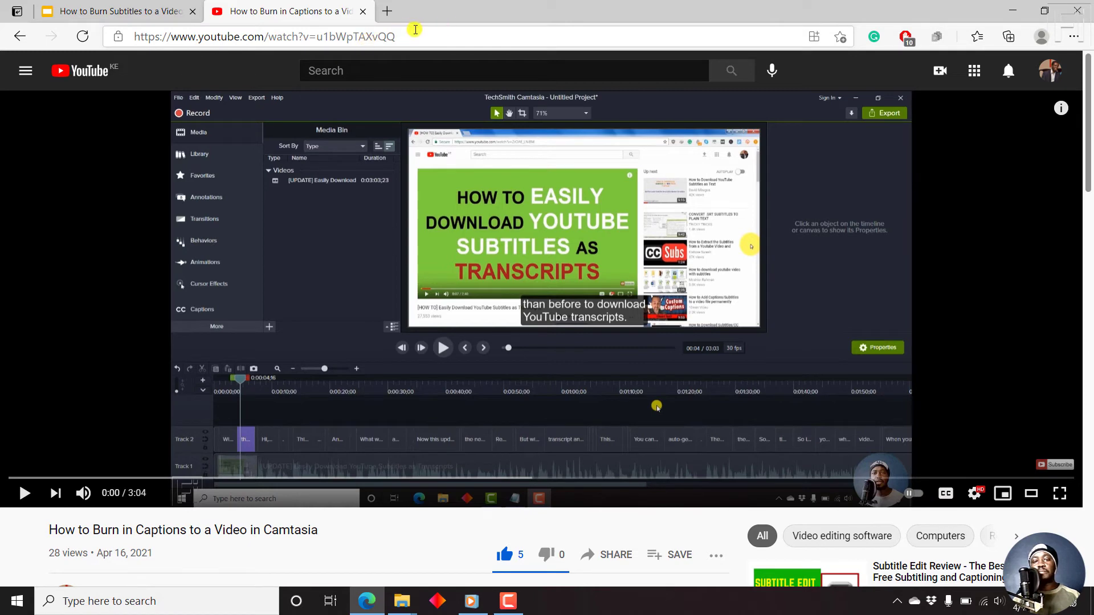
pyautogui.click(608, 554)
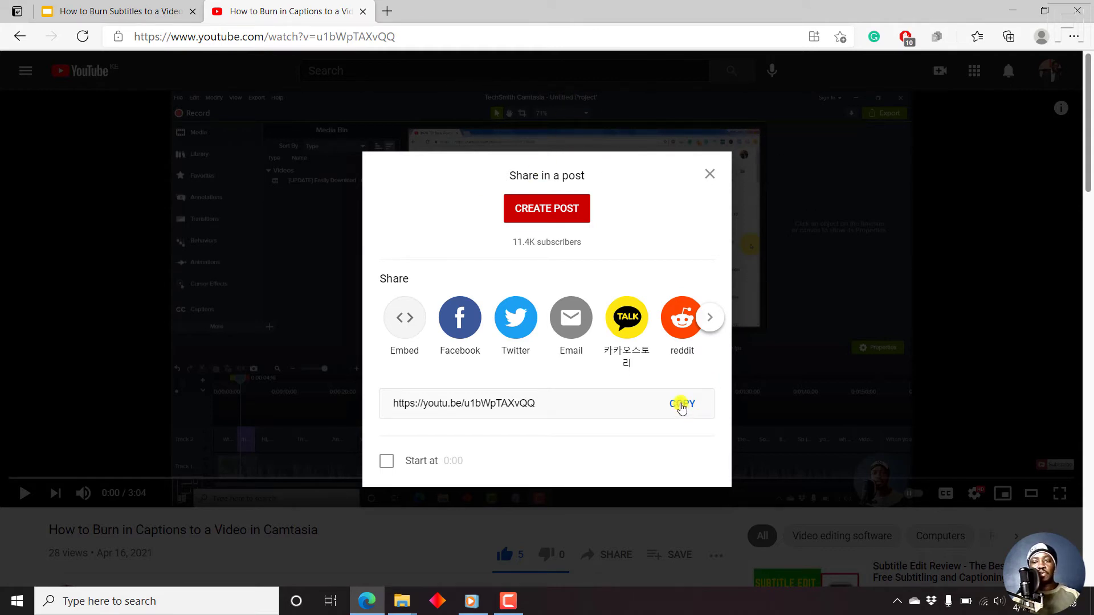
pyautogui.click(682, 406)
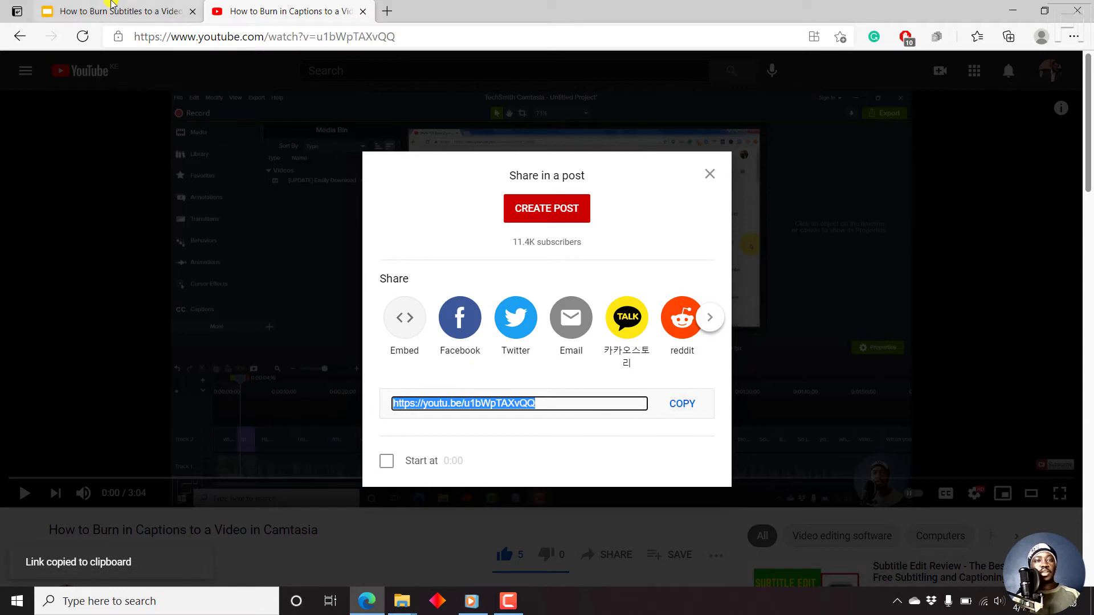
# Paste the copied YouTube link into the By URL field and insert the video on slide 3.
pyautogui.click(113, 7)
pyautogui.click(326, 192)
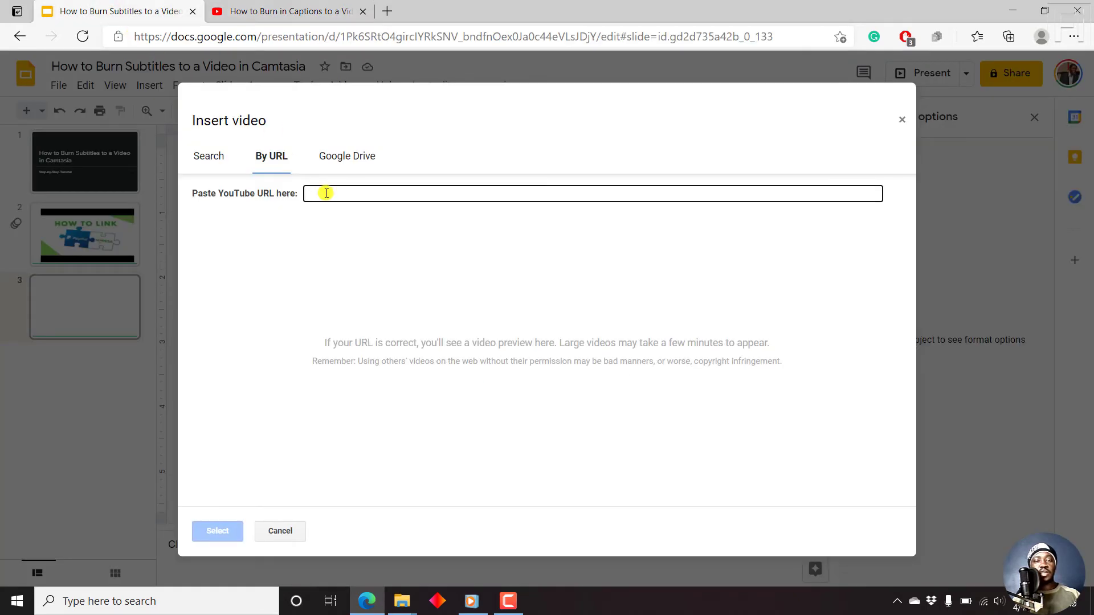
pyautogui.rightClick(326, 193)
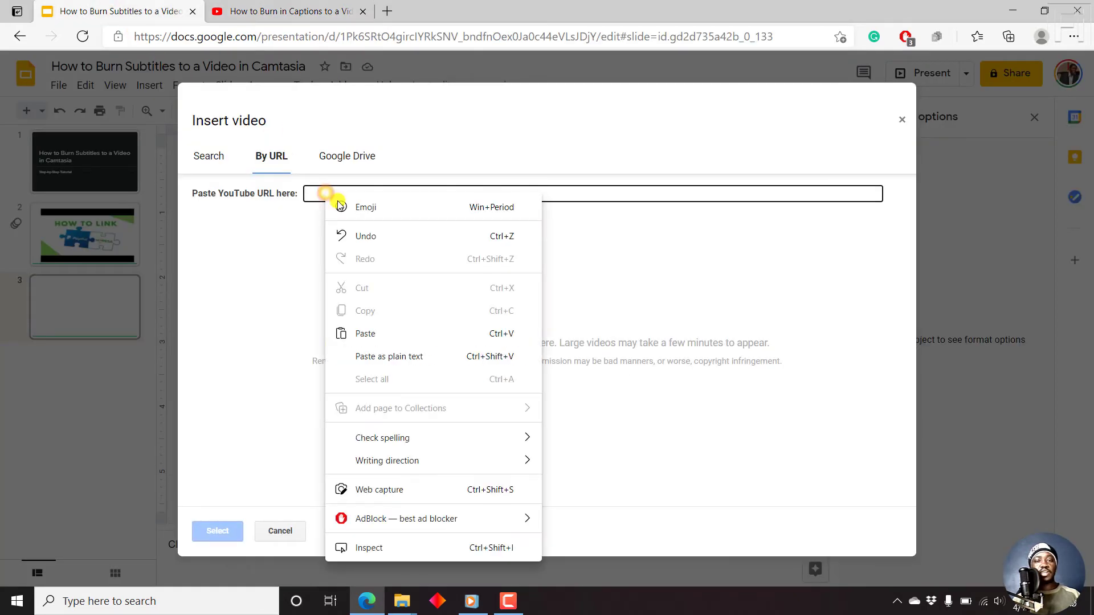
pyautogui.click(374, 336)
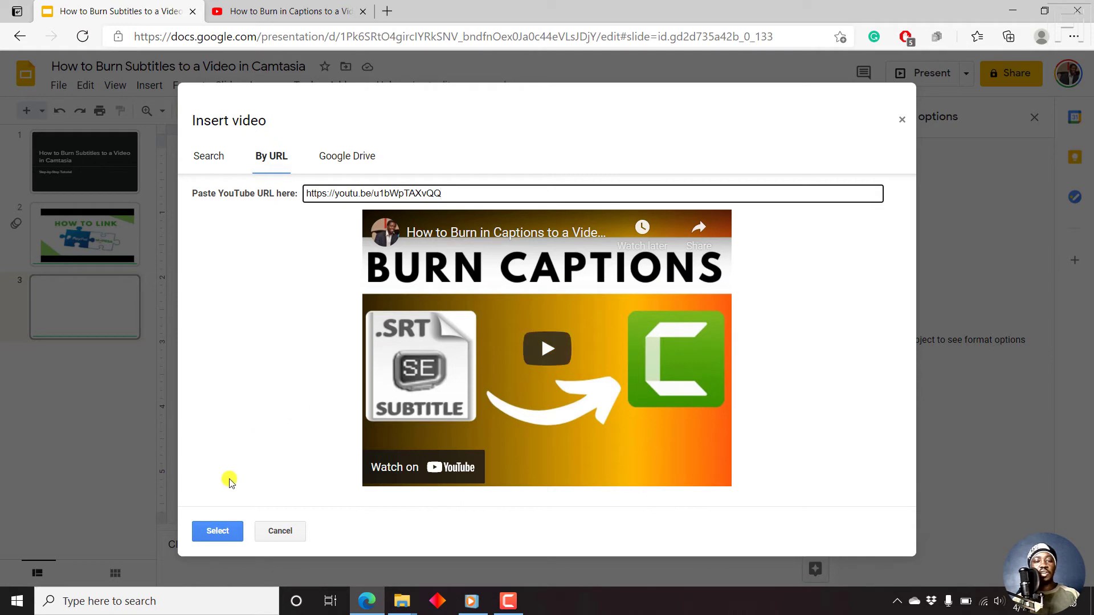
pyautogui.click(215, 531)
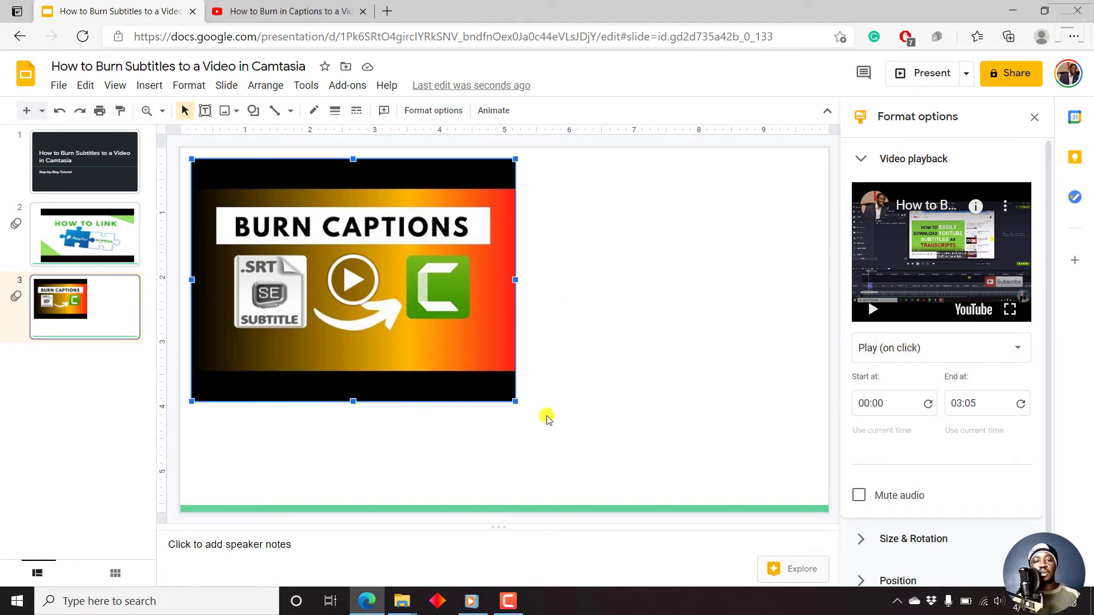
# Enlarge the Burn Captions video and center it on slide 3.
pyautogui.moveTo(515, 402); pyautogui.dragTo(610, 472)
pyautogui.moveTo(399, 359); pyautogui.dragTo(488, 372)
pyautogui.click(220, 342)
pyautogui.click(82, 352)
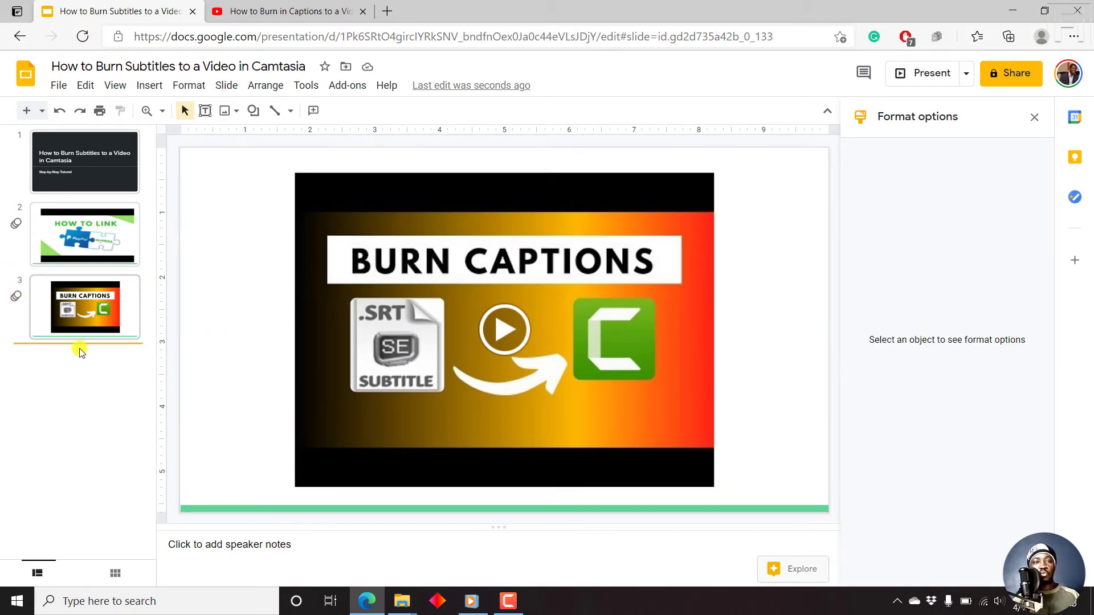
# Add a new slide 4 and delete its empty placeholders.
pyautogui.click(24, 108)
pyautogui.click(88, 380)
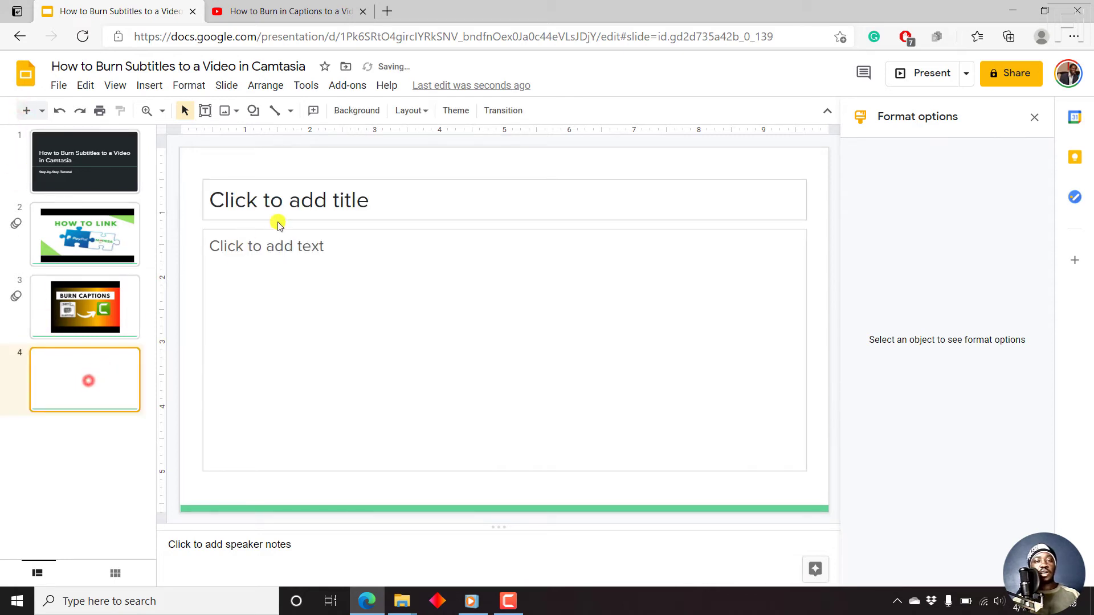
pyautogui.moveTo(283, 162); pyautogui.dragTo(330, 323)
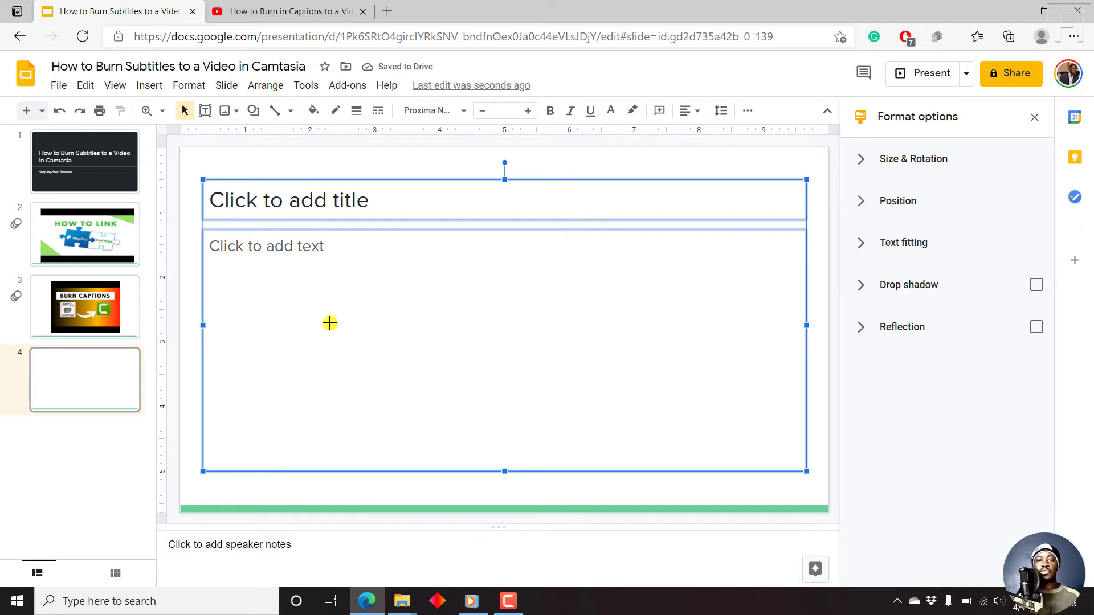
pyautogui.press('Delete')
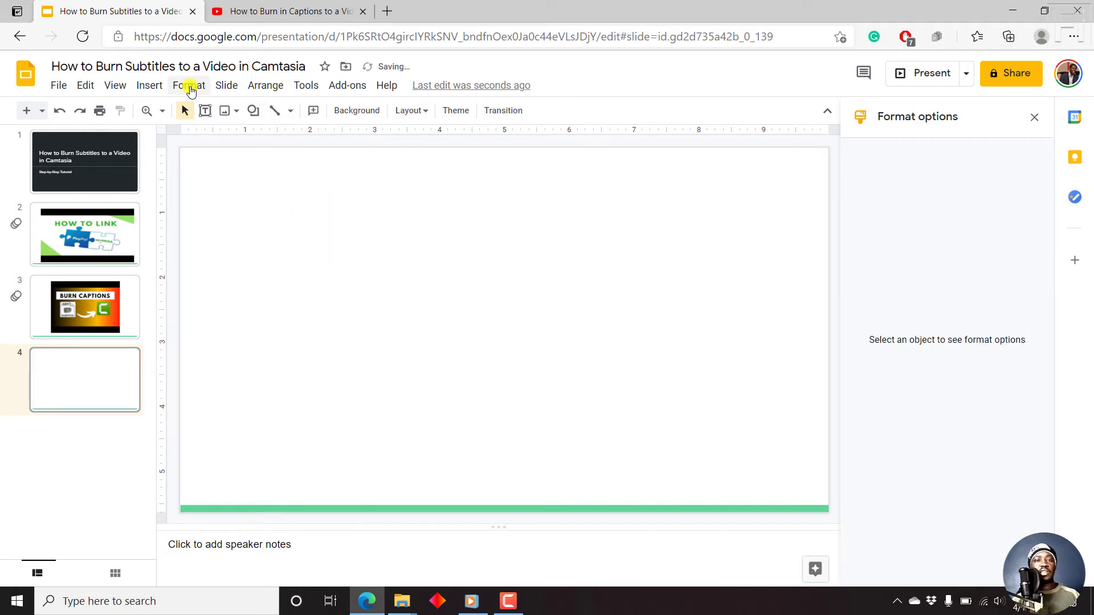
# Insert the '[UPDATE] Easily…' subtitles-as-transcripts video from My Drive onto slide 4.
pyautogui.click(153, 85)
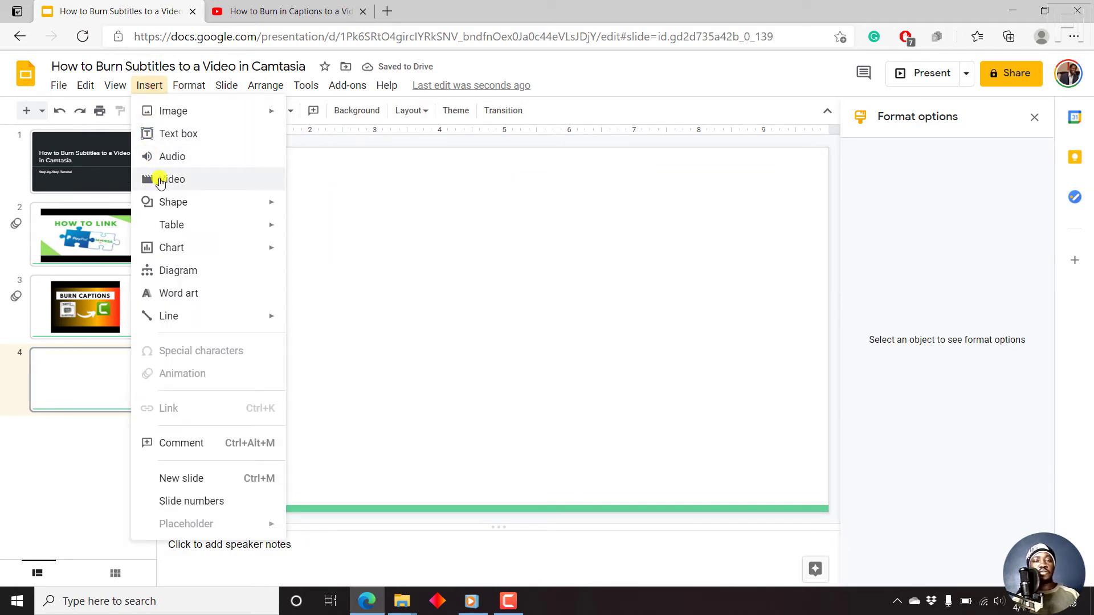
pyautogui.click(159, 180)
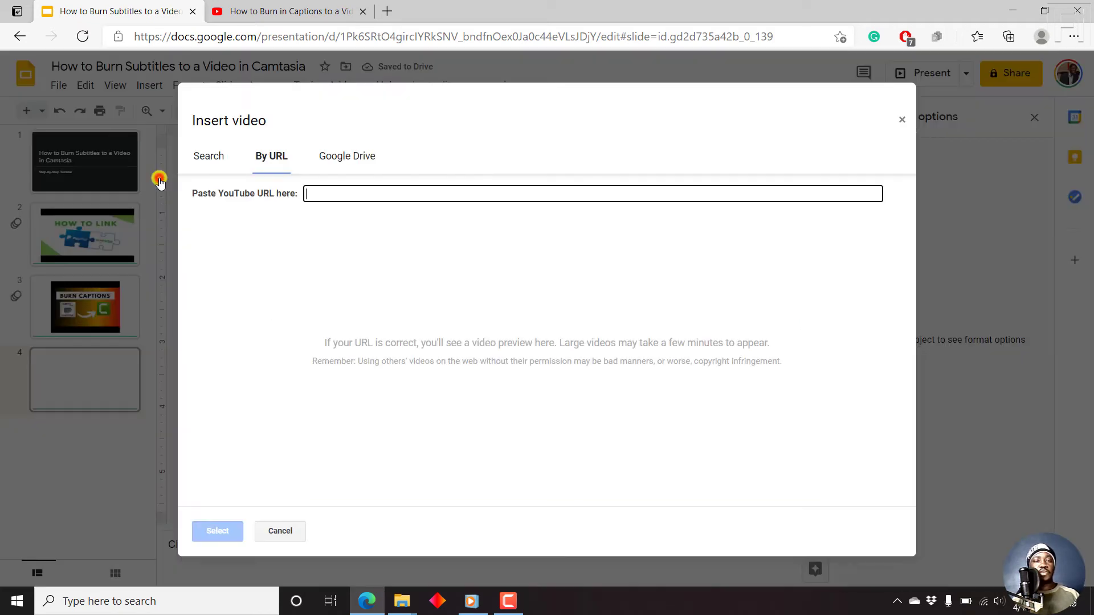
pyautogui.click(358, 157)
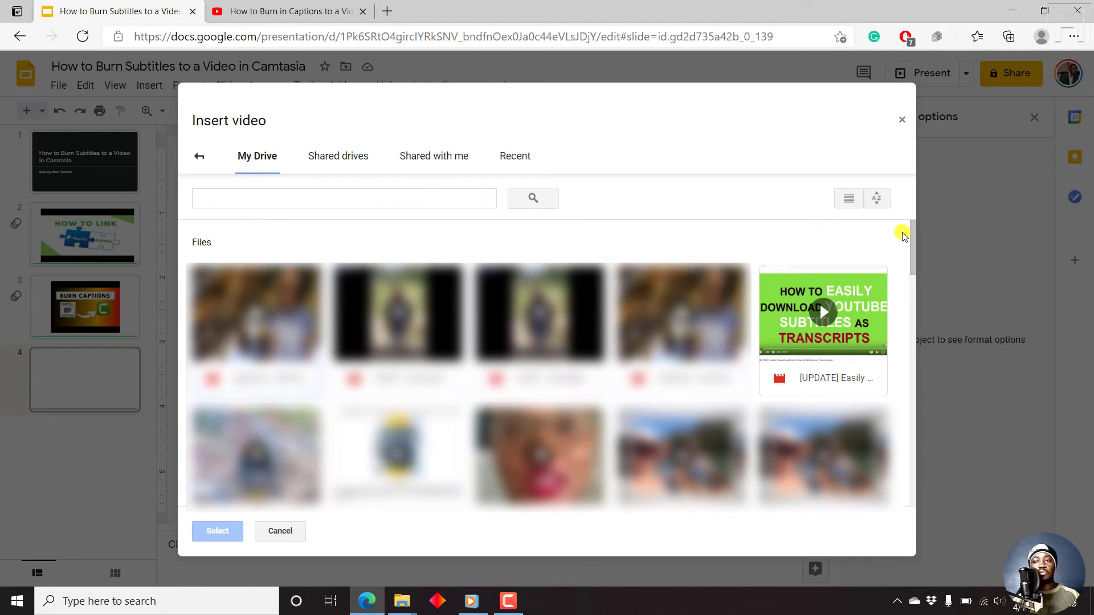
pyautogui.click(870, 307)
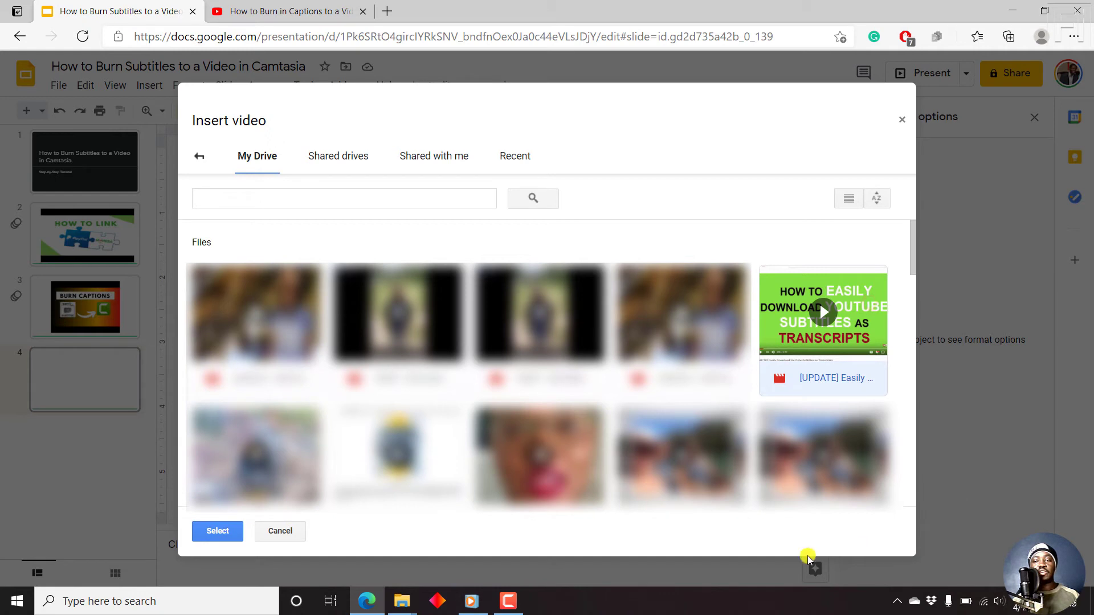
pyautogui.click(215, 531)
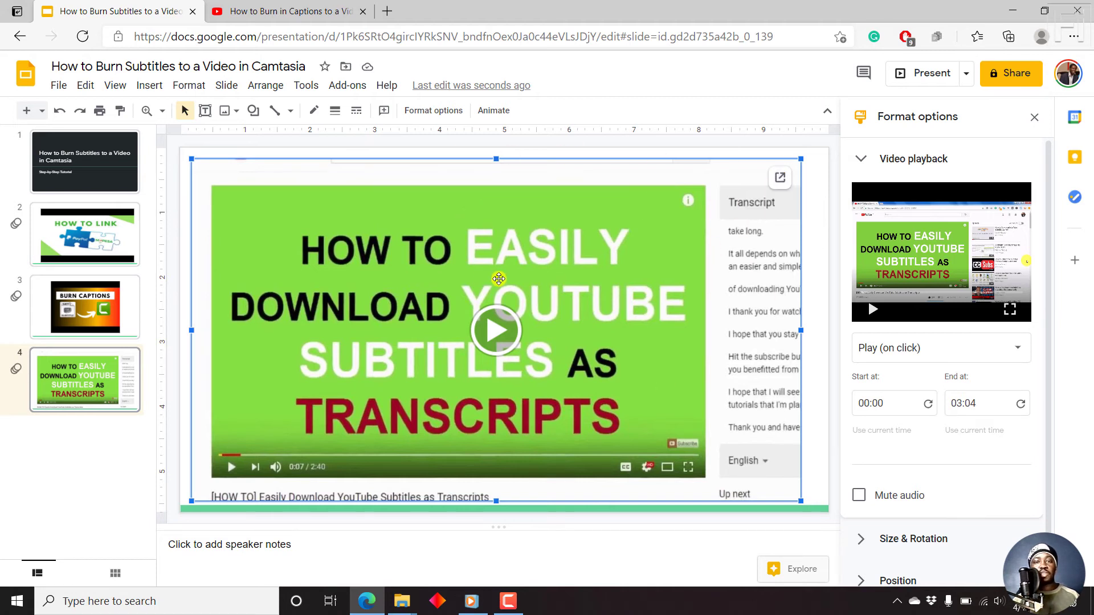
# Confirm slide 4's video stays on Play (on click), running 00:00 to 03:04.
pyautogui.click(820, 257)
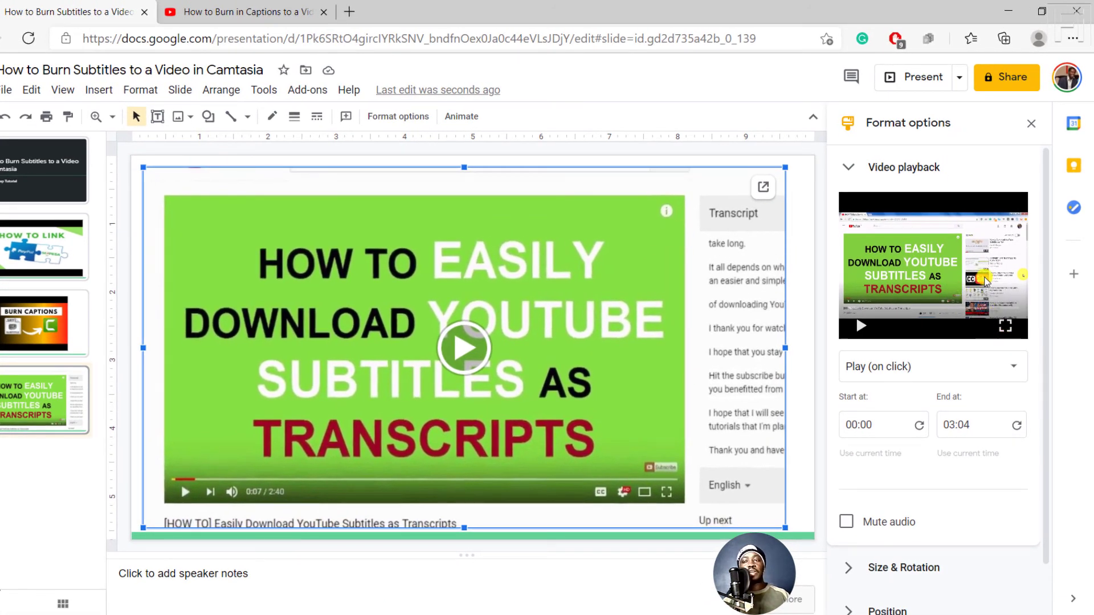
pyautogui.click(1011, 371)
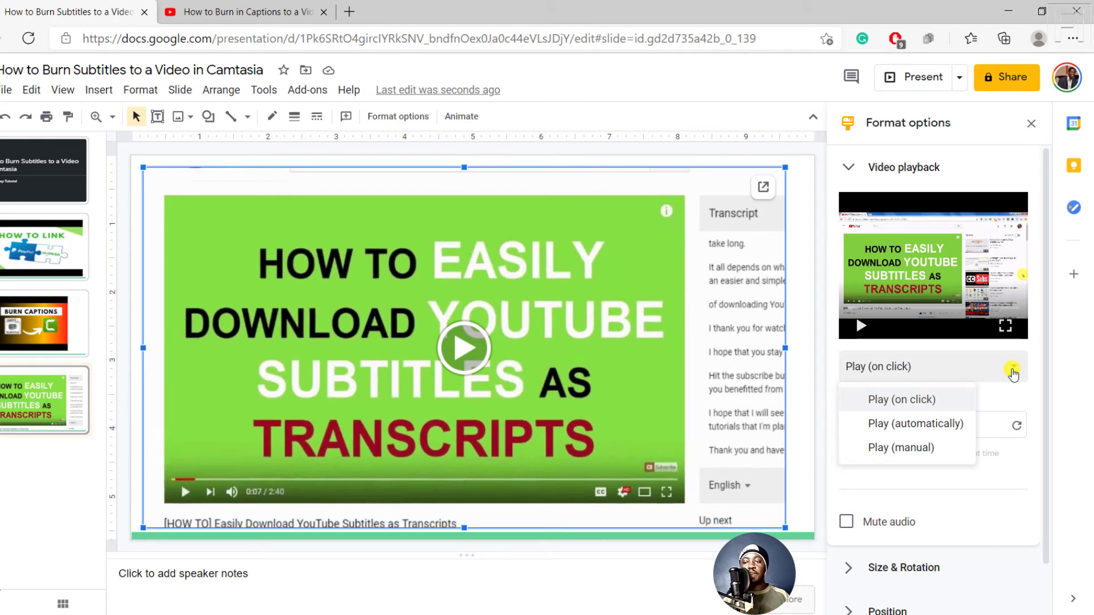
pyautogui.click(1031, 374)
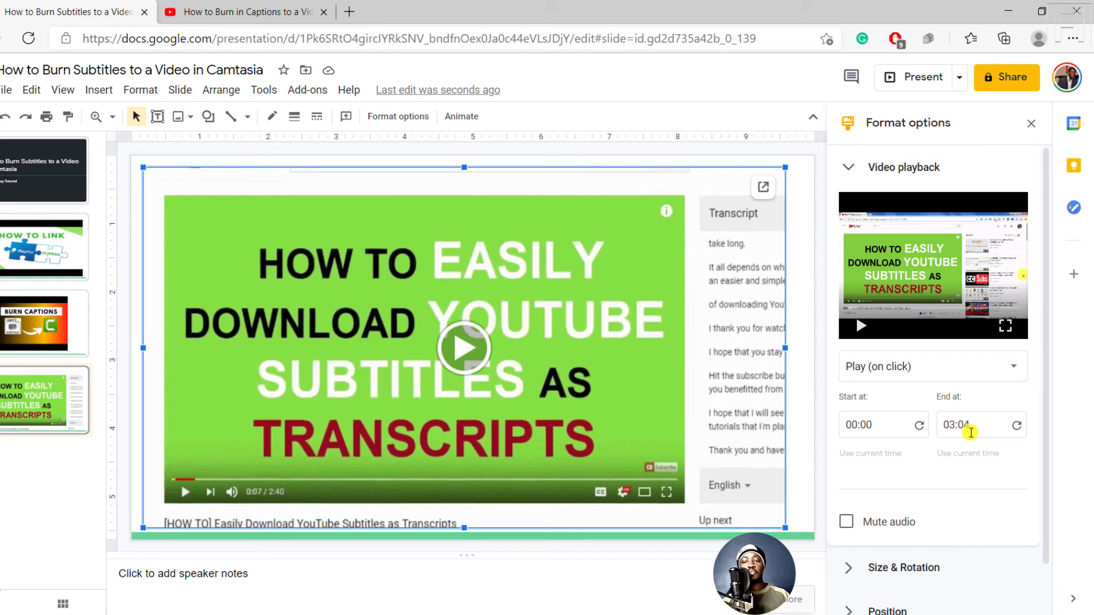
pyautogui.scroll(-1, 1045, 325)
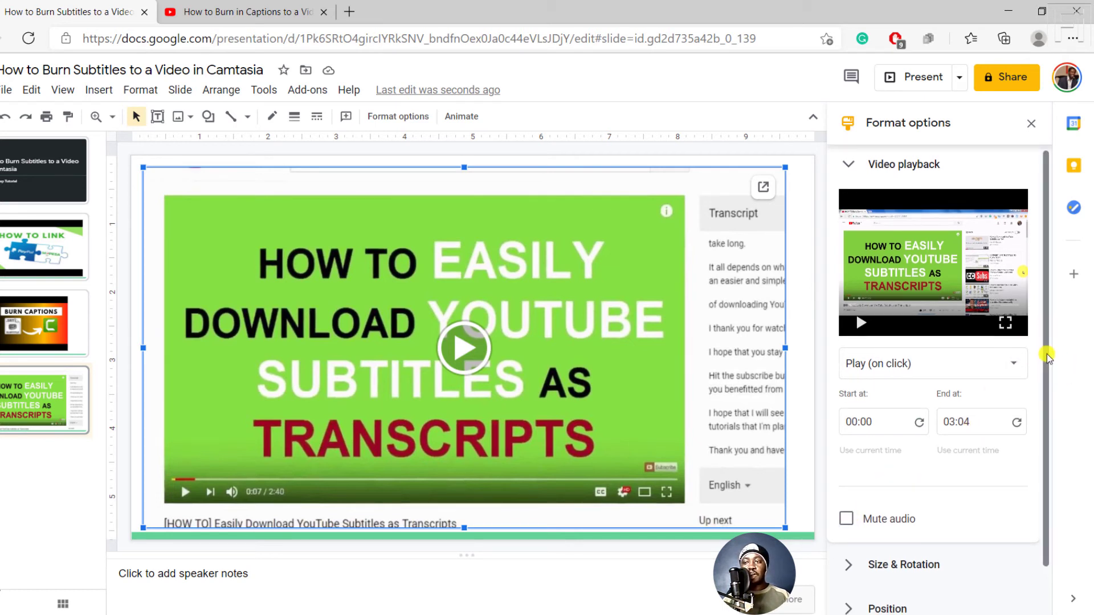
pyautogui.scroll(-1, 1045, 359)
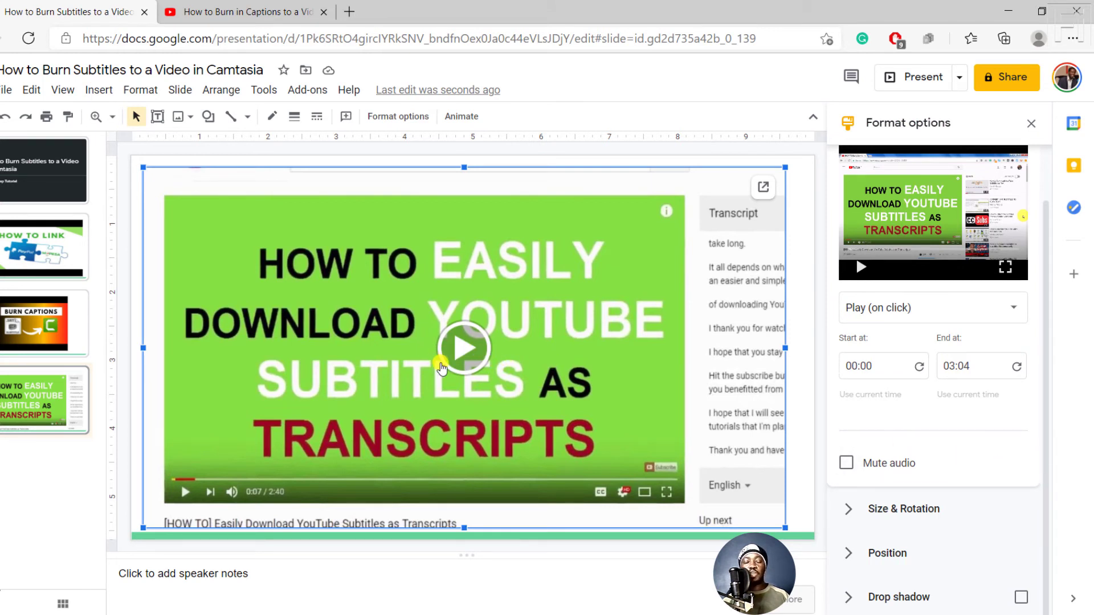
# Preview the slide 4 video, then tick Mute audio in its playback options.
pyautogui.click(454, 357)
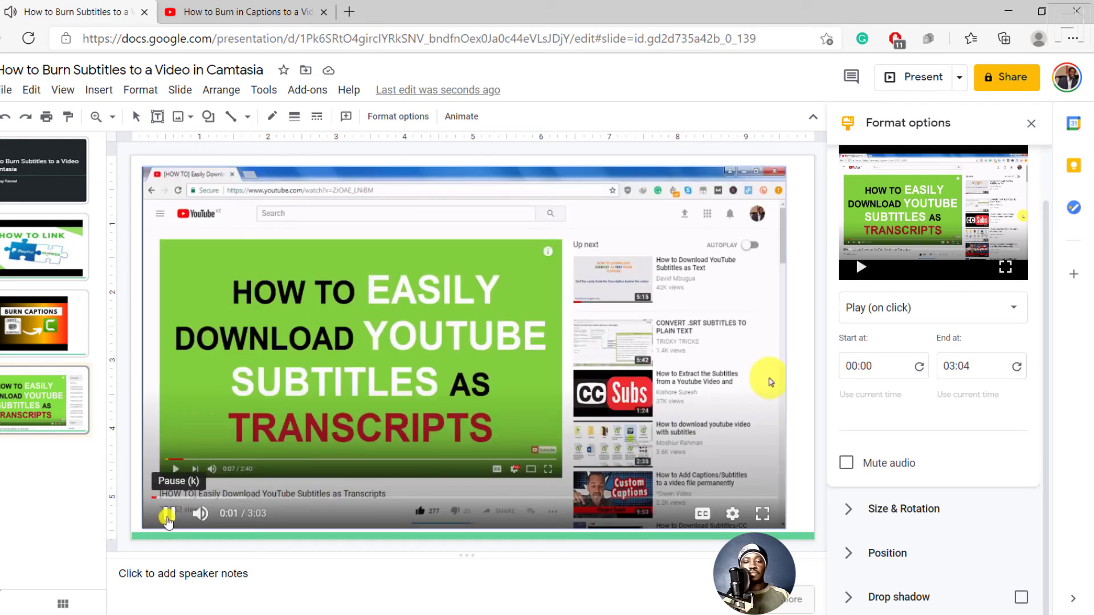
pyautogui.click(167, 519)
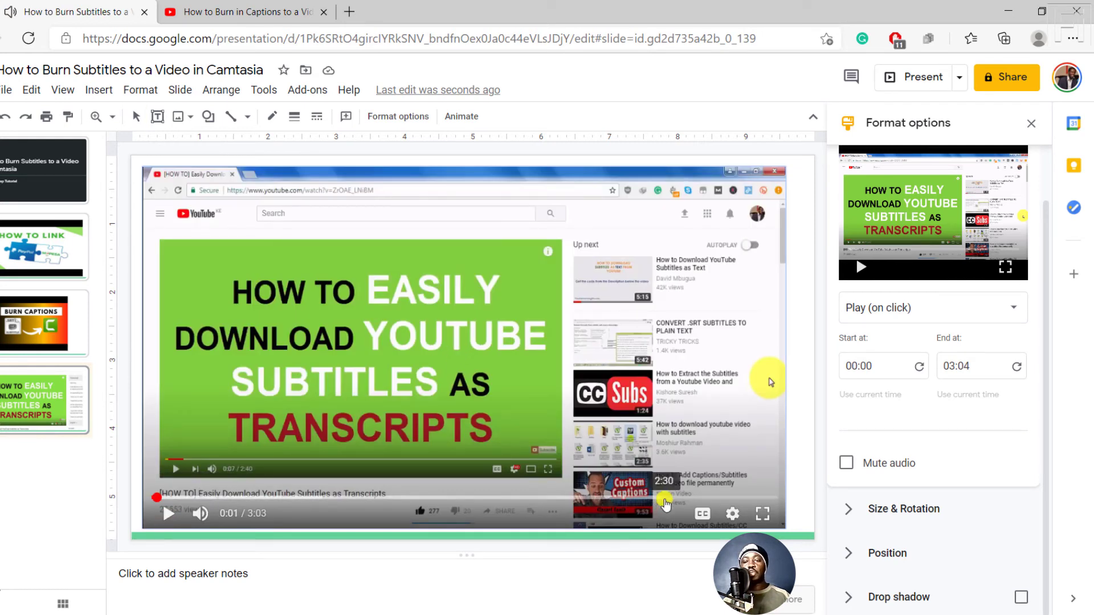
pyautogui.click(703, 515)
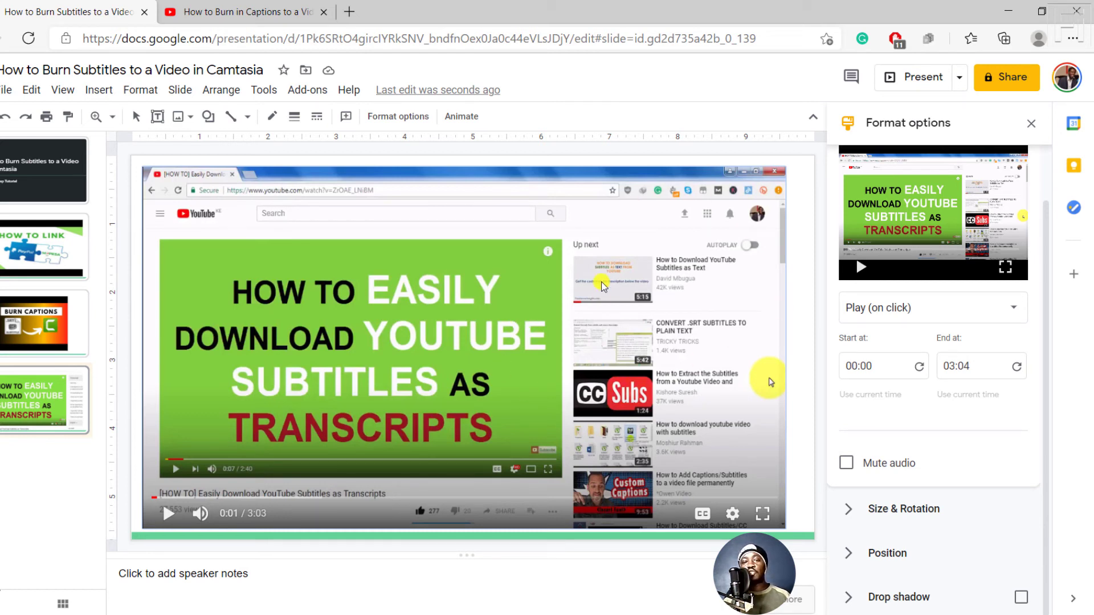
pyautogui.click(847, 463)
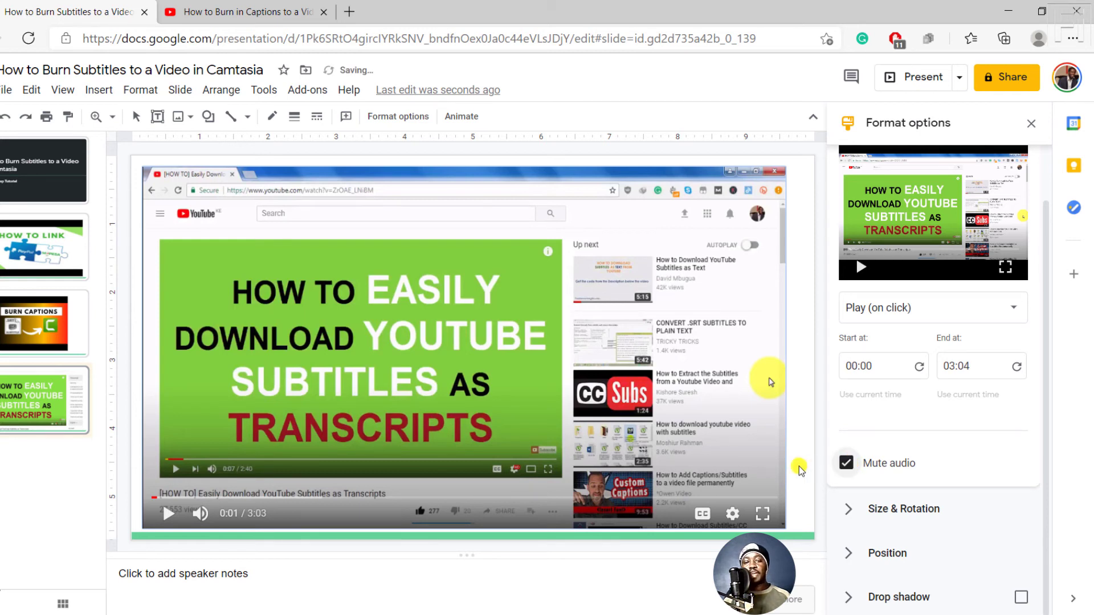
# Turn on the video's English captions and check the available subtitle languages.
pyautogui.click(705, 516)
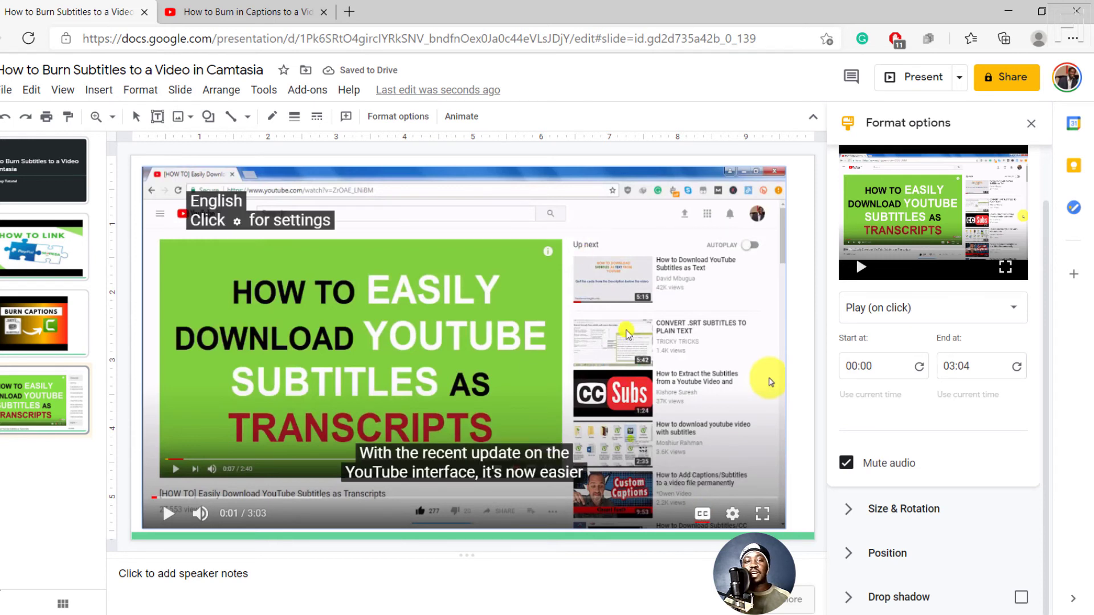
pyautogui.click(735, 516)
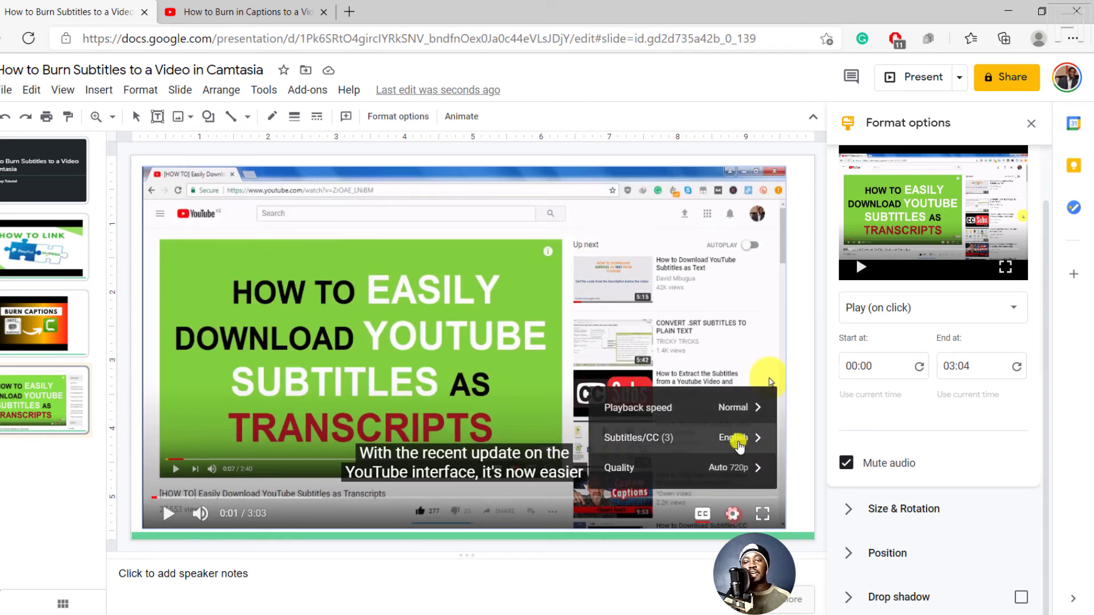
pyautogui.click(743, 440)
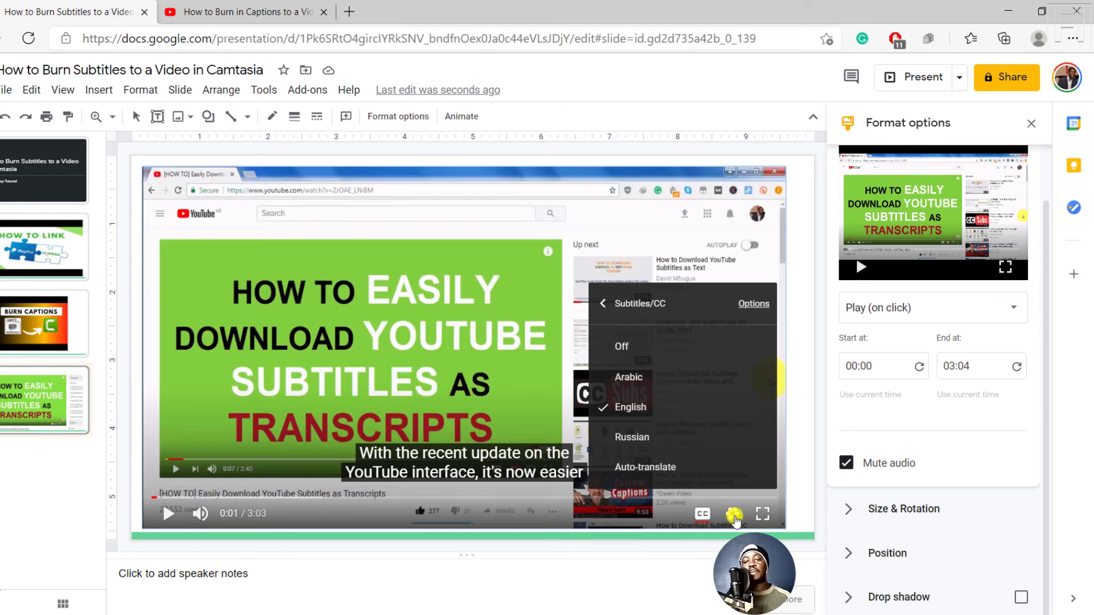
pyautogui.click(734, 515)
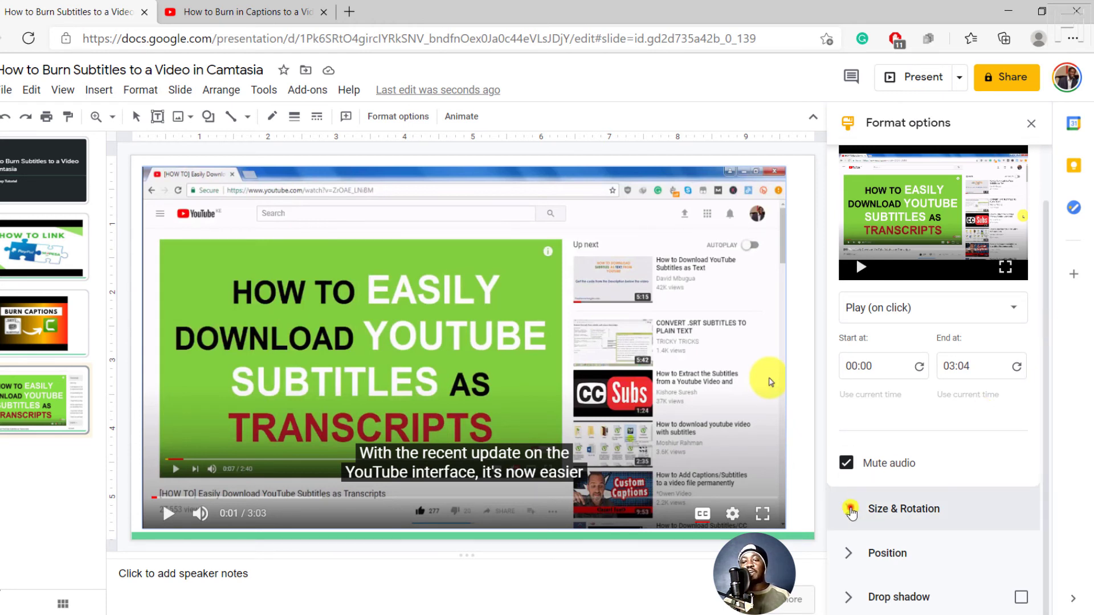
pyautogui.click(851, 512)
pyautogui.click(851, 512)
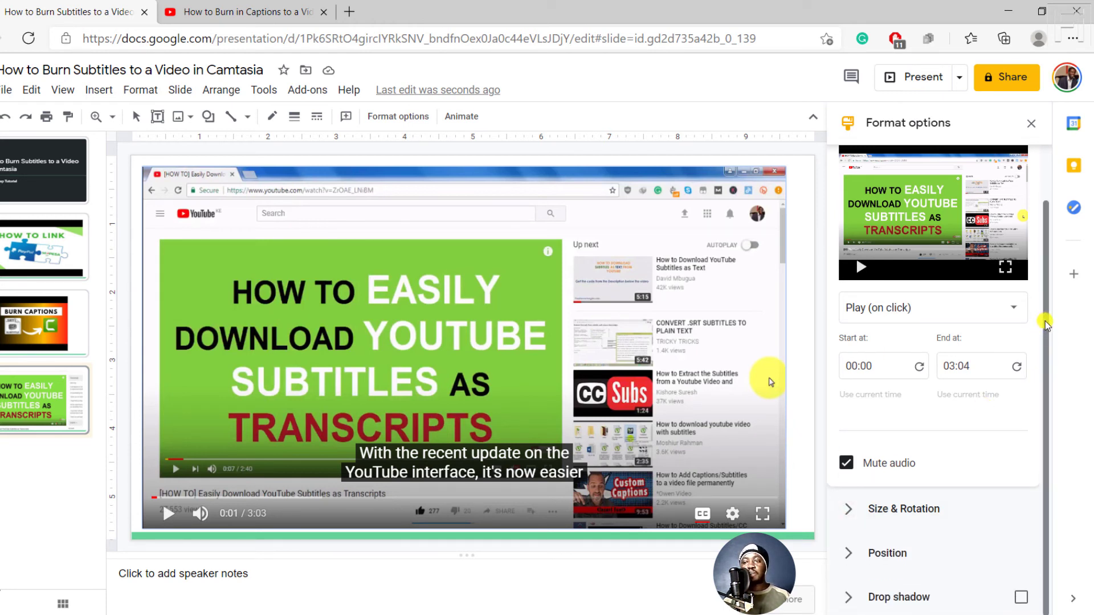
pyautogui.moveTo(1046, 323); pyautogui.dragTo(1046, 271)
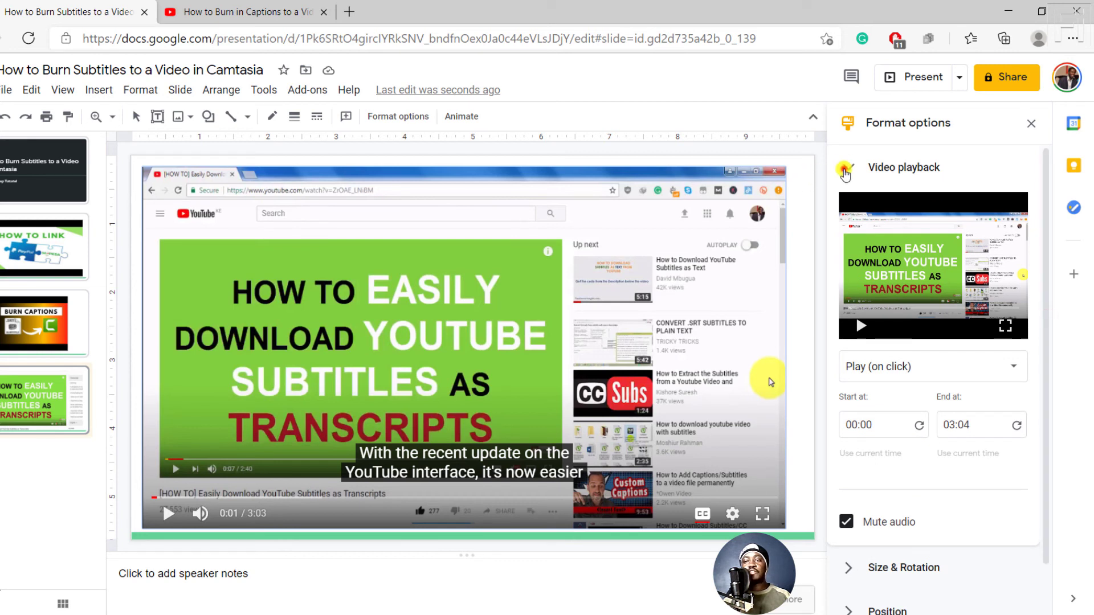
pyautogui.click(845, 171)
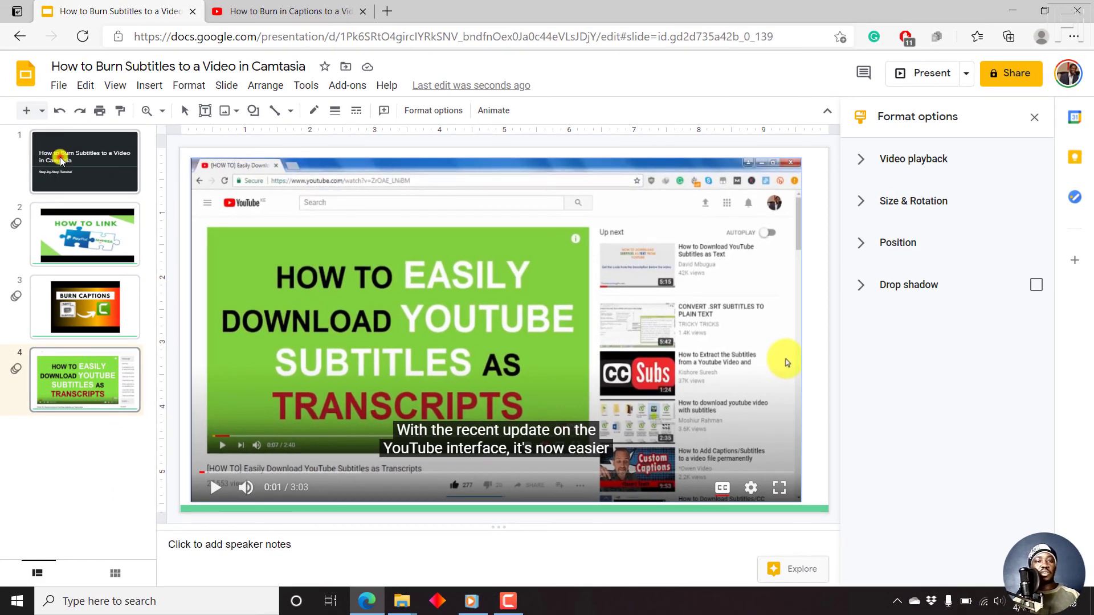
# Present from slide 1, then play and mute the Burn Captions video on slide 3.
pyautogui.click(61, 161)
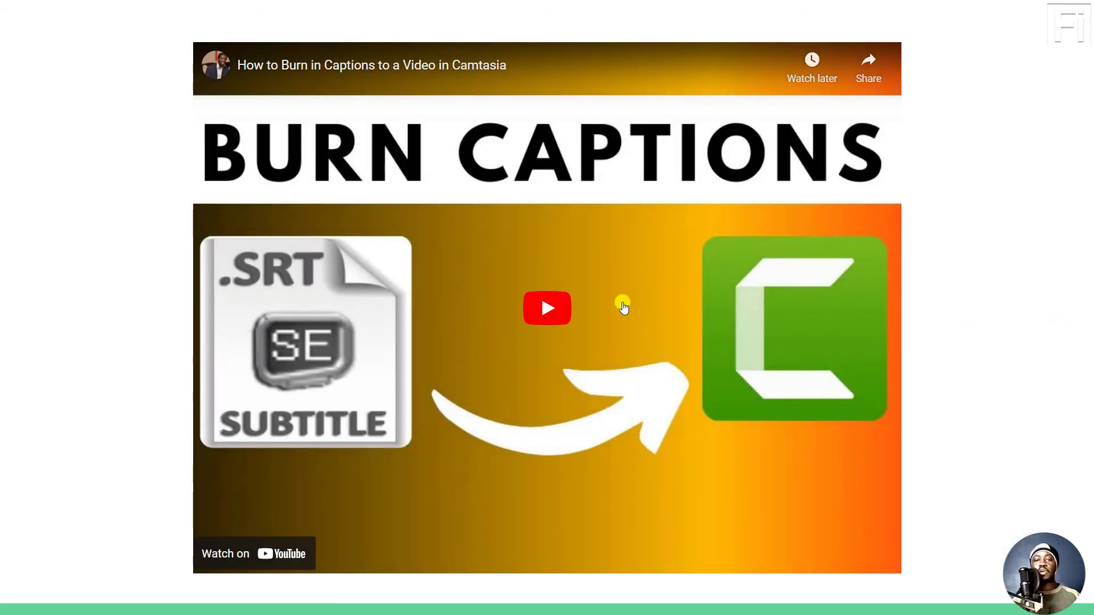
pyautogui.click(545, 315)
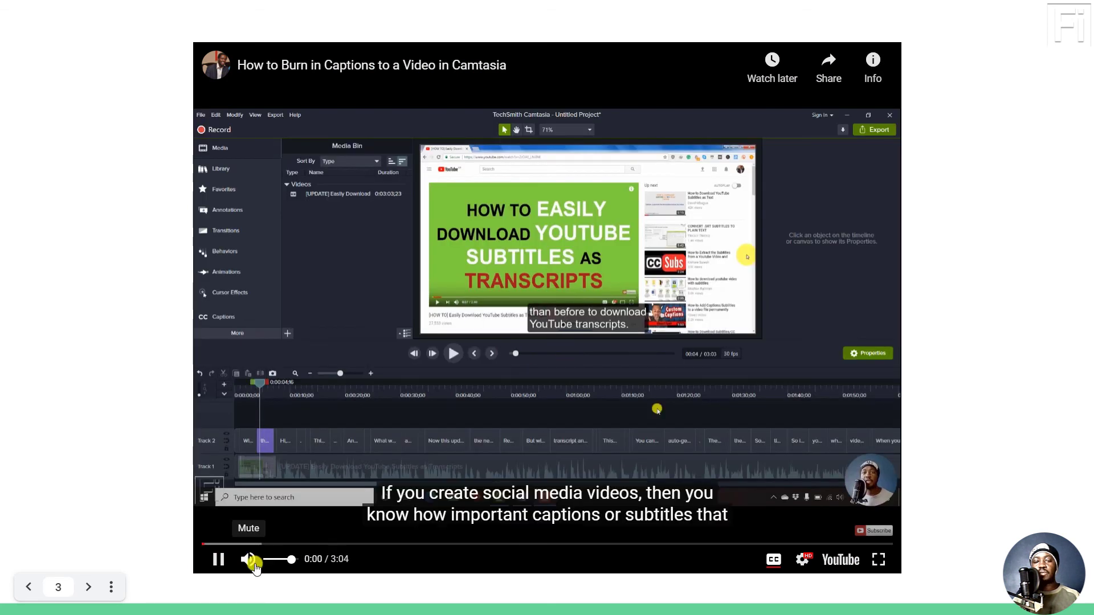
pyautogui.click(254, 563)
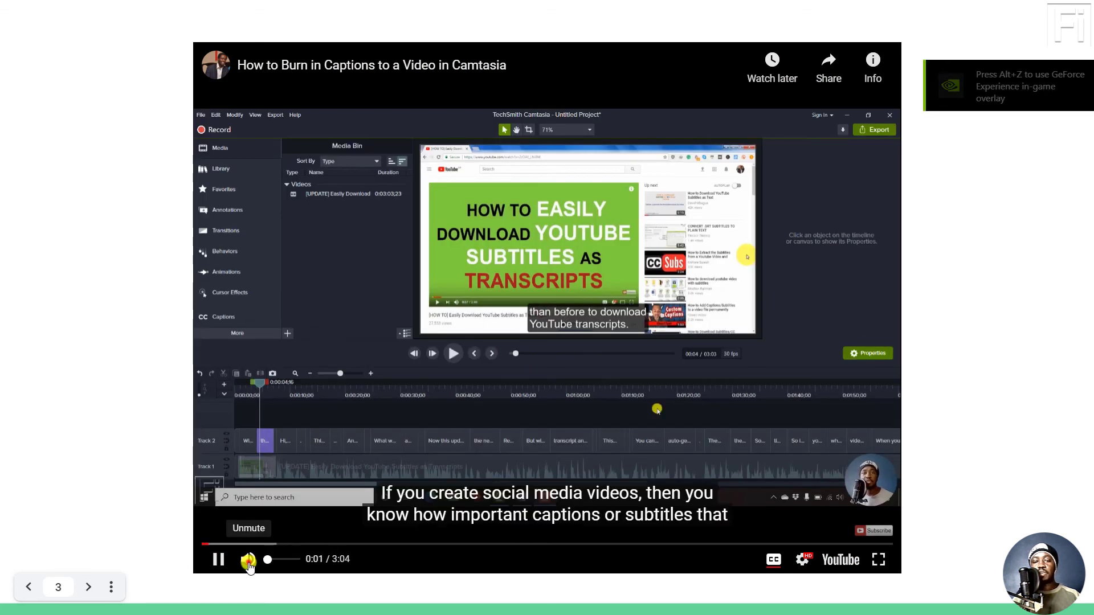
# Advance to slide 4 and play its video with English captions on.
pyautogui.click(965, 408)
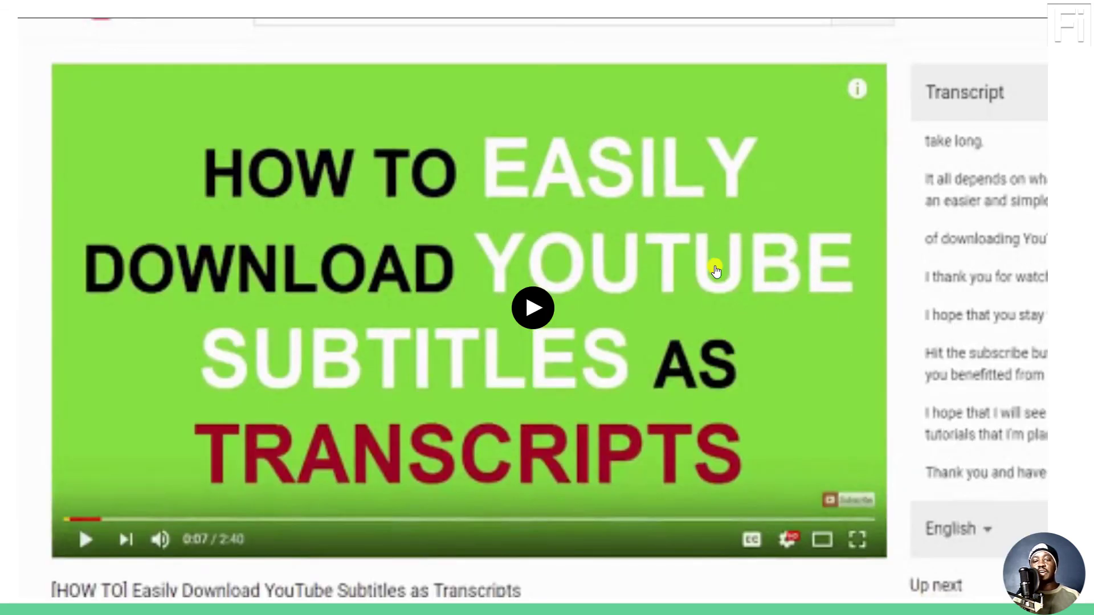
pyautogui.click(533, 308)
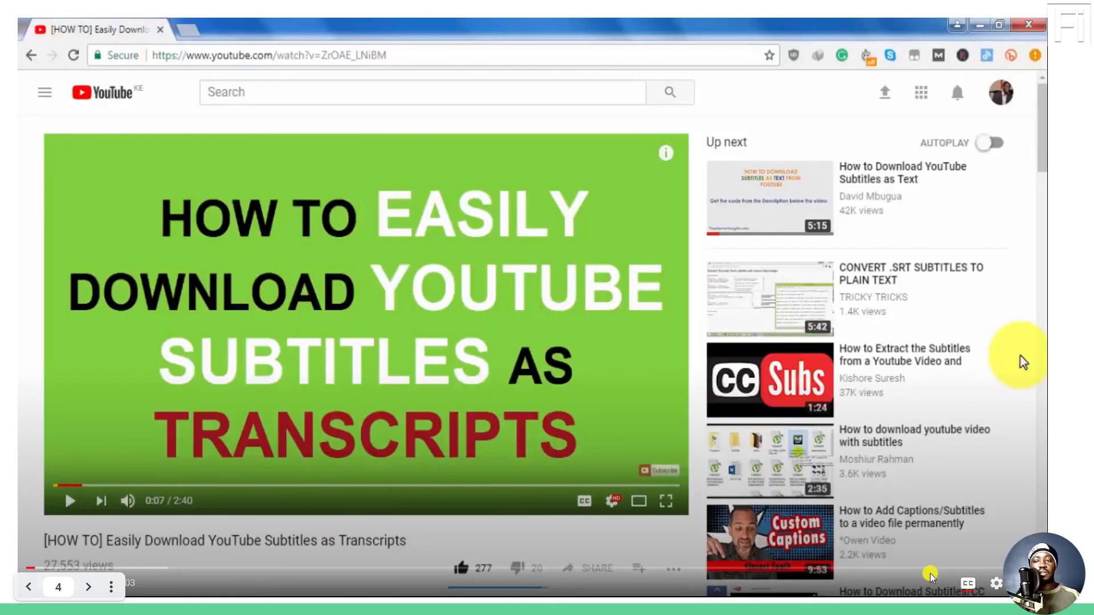
pyautogui.click(967, 583)
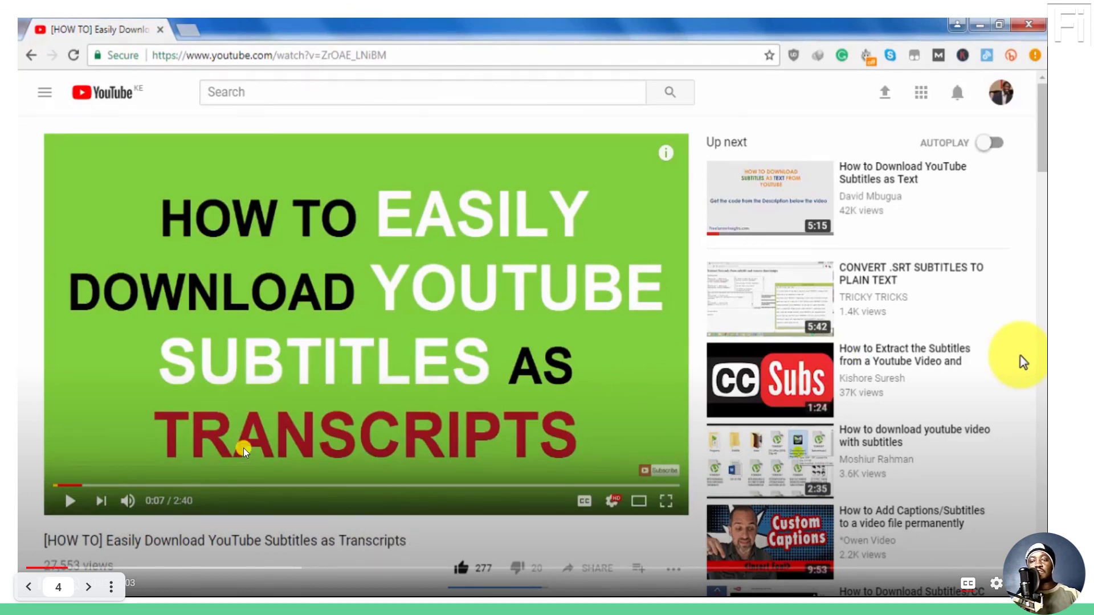
# Exit Present mode with Esc, back to editing slide 4.
pyautogui.press('Escape')
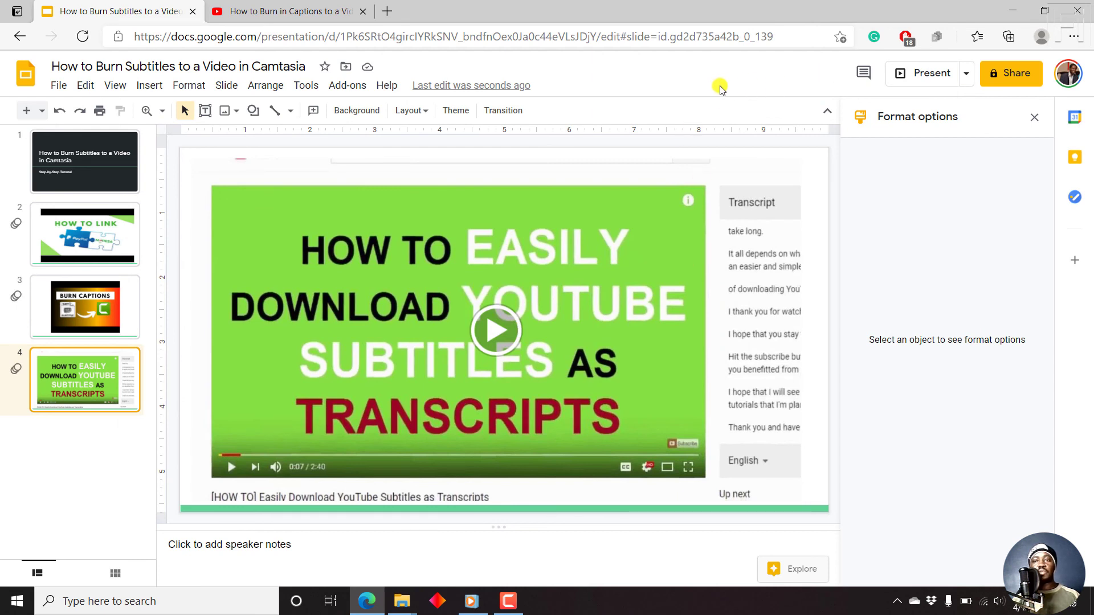